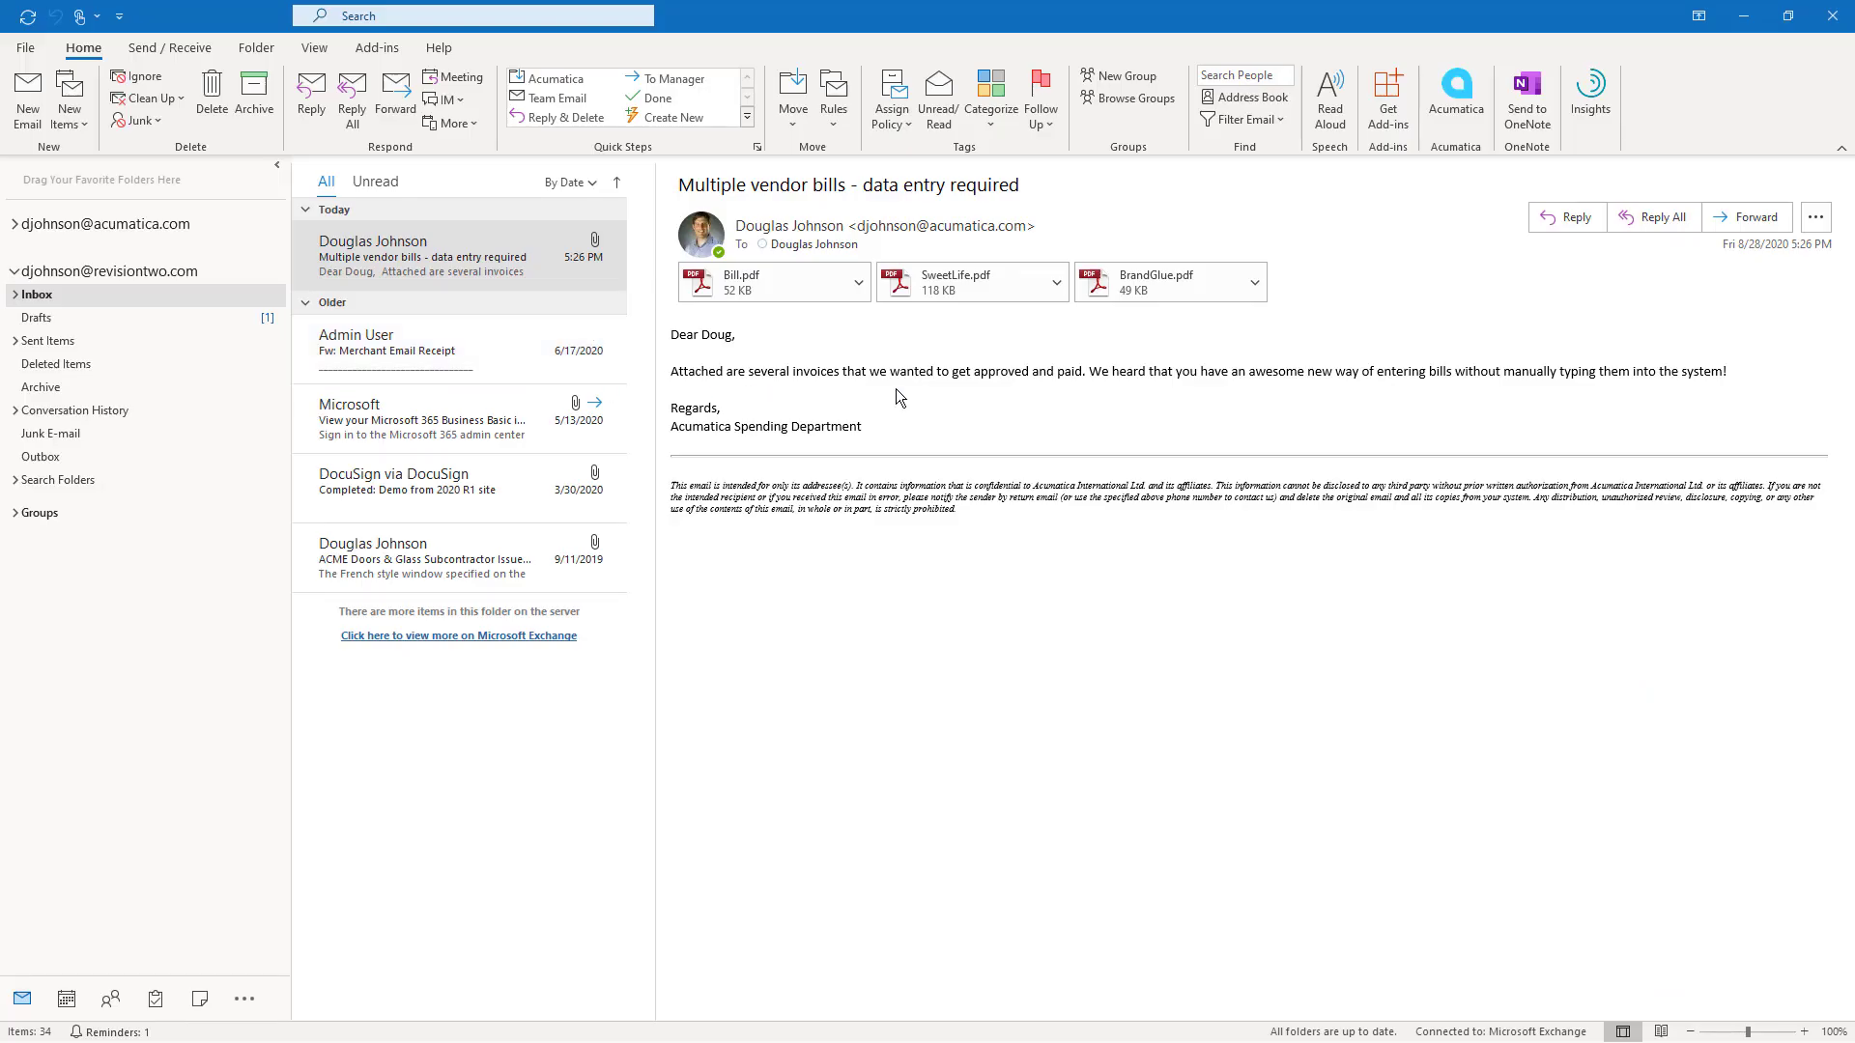
# Submit the SweetLife.pdf attachment for recognition through the Acumatica add-in.
pyautogui.click(1445, 99)
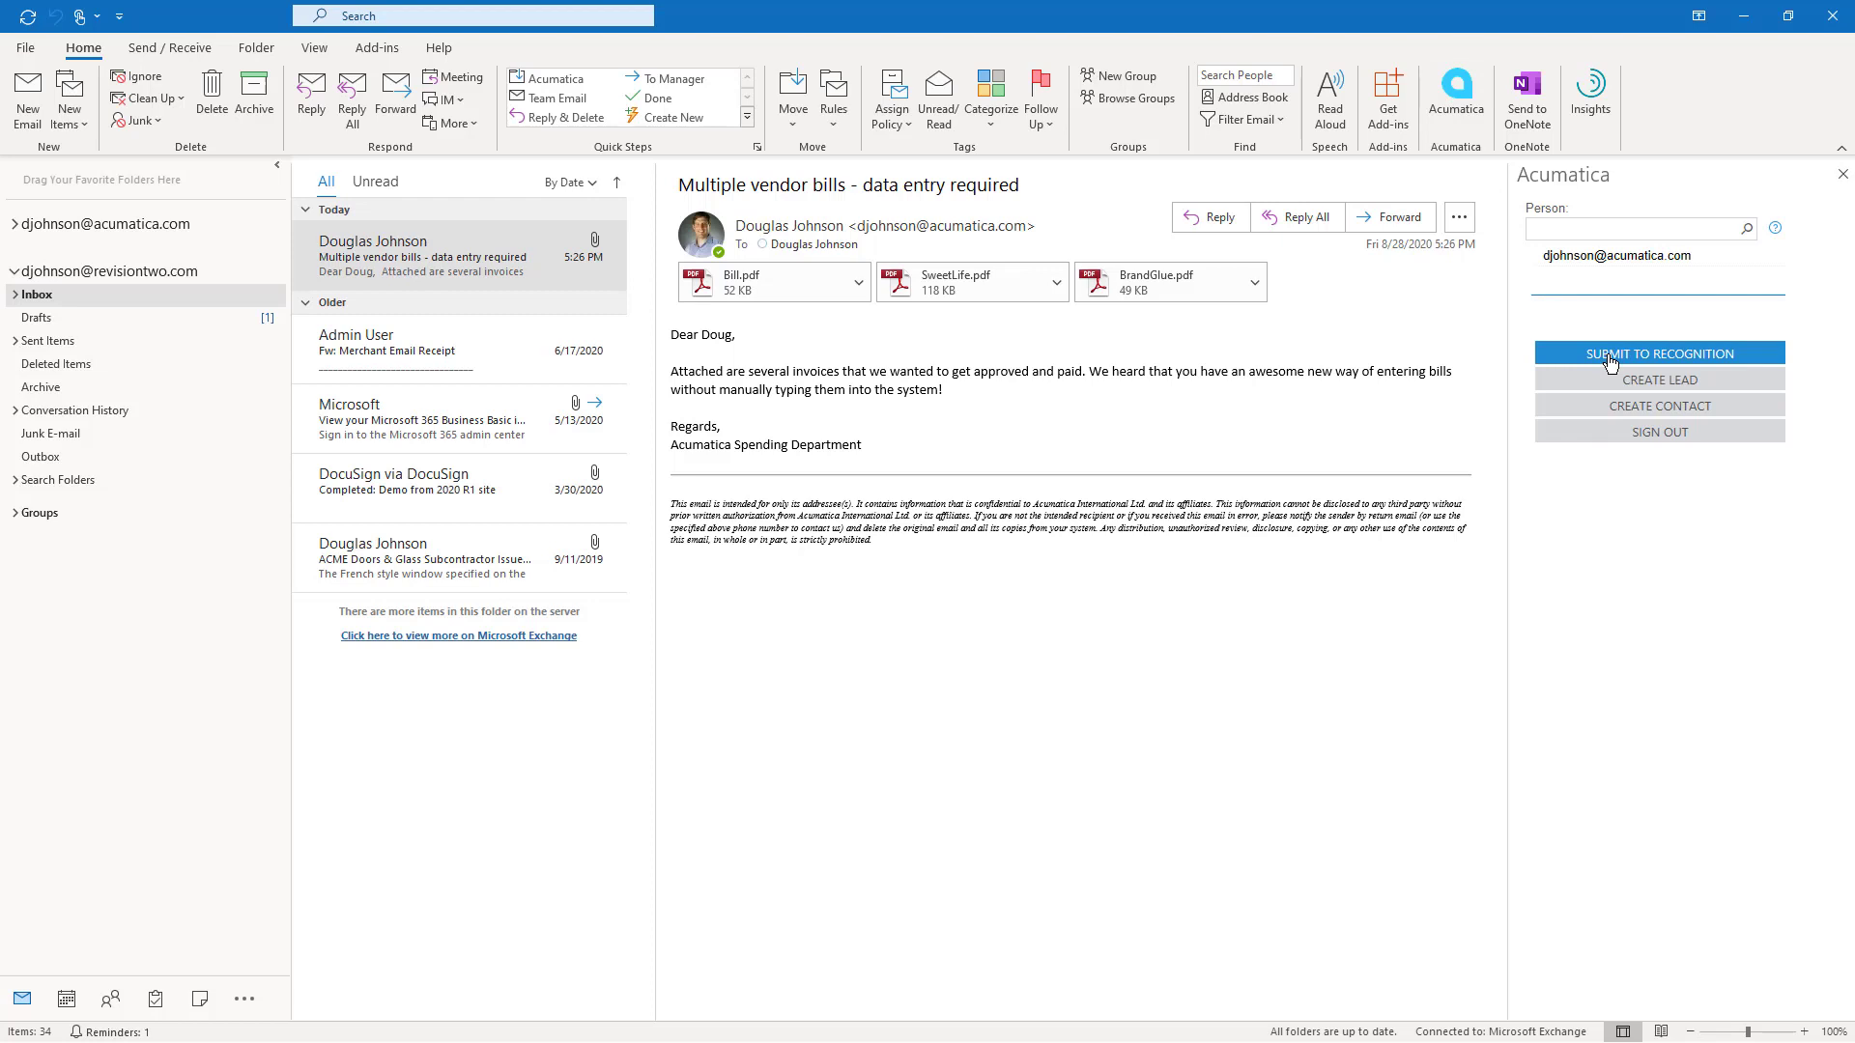
pyautogui.click(1610, 357)
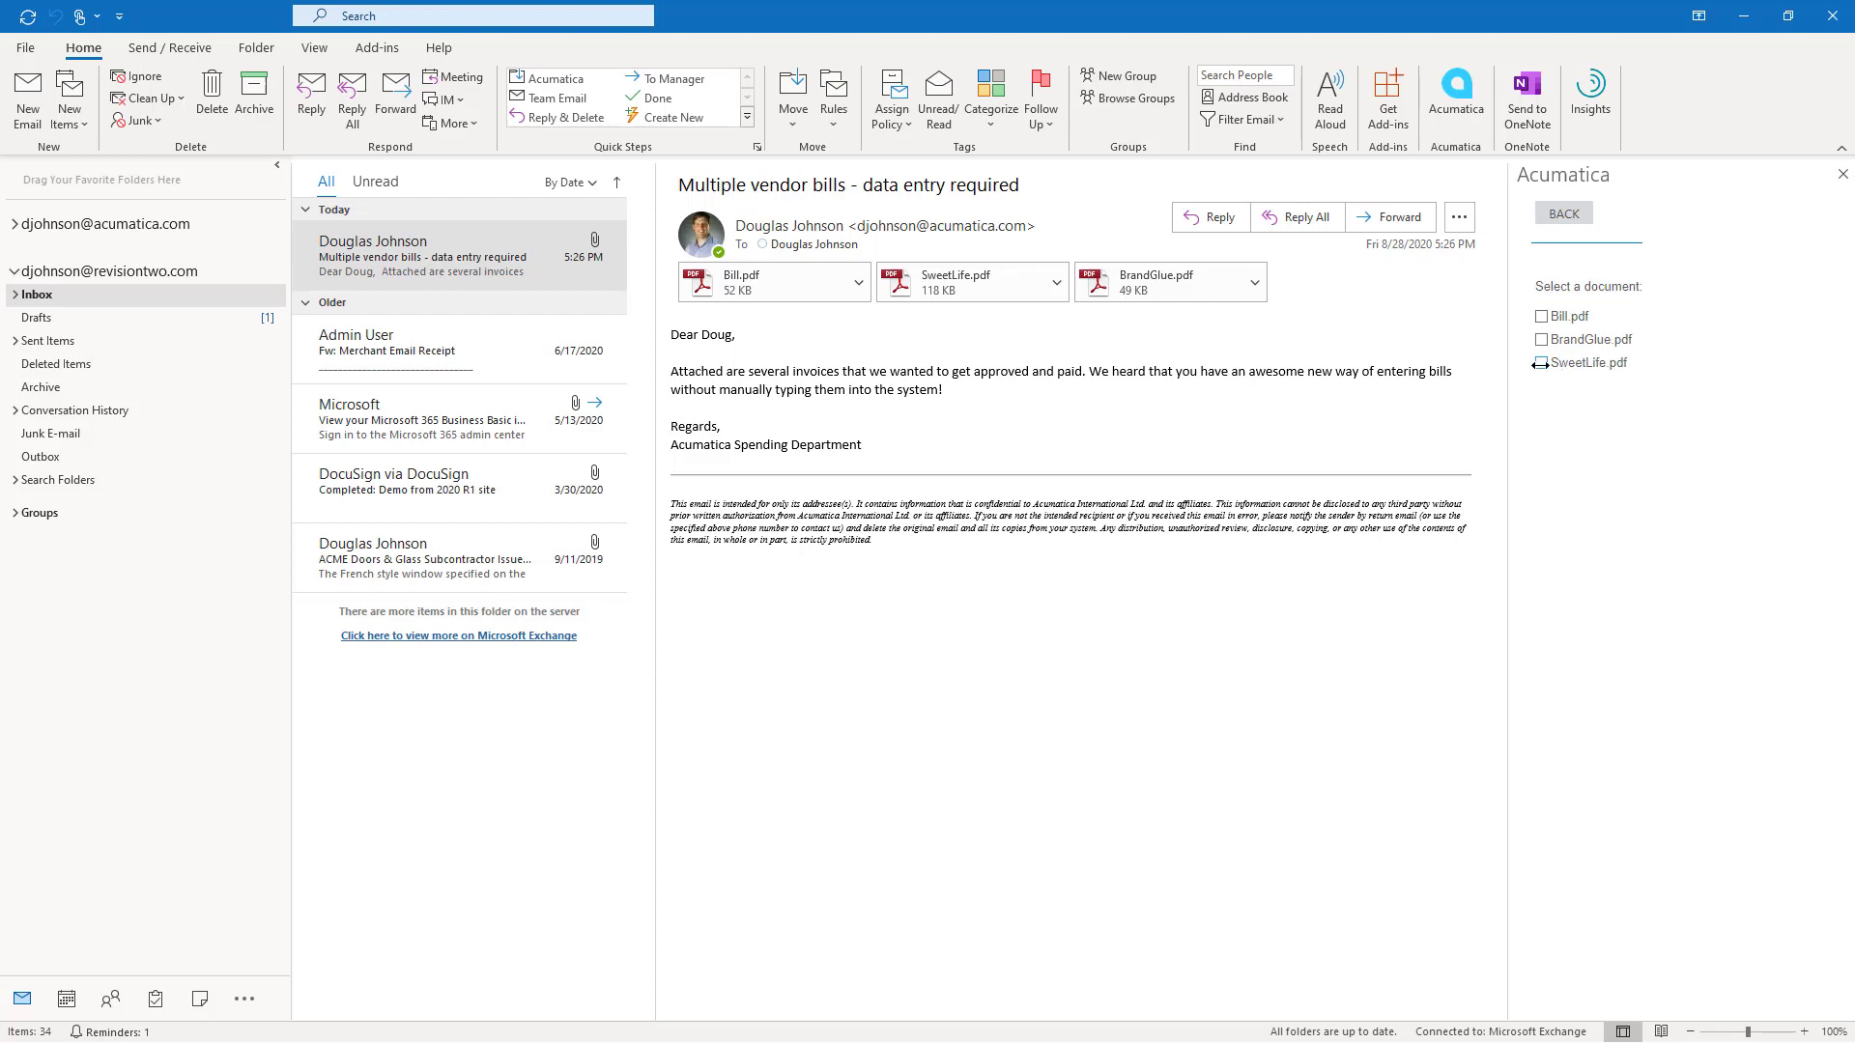
pyautogui.click(1540, 362)
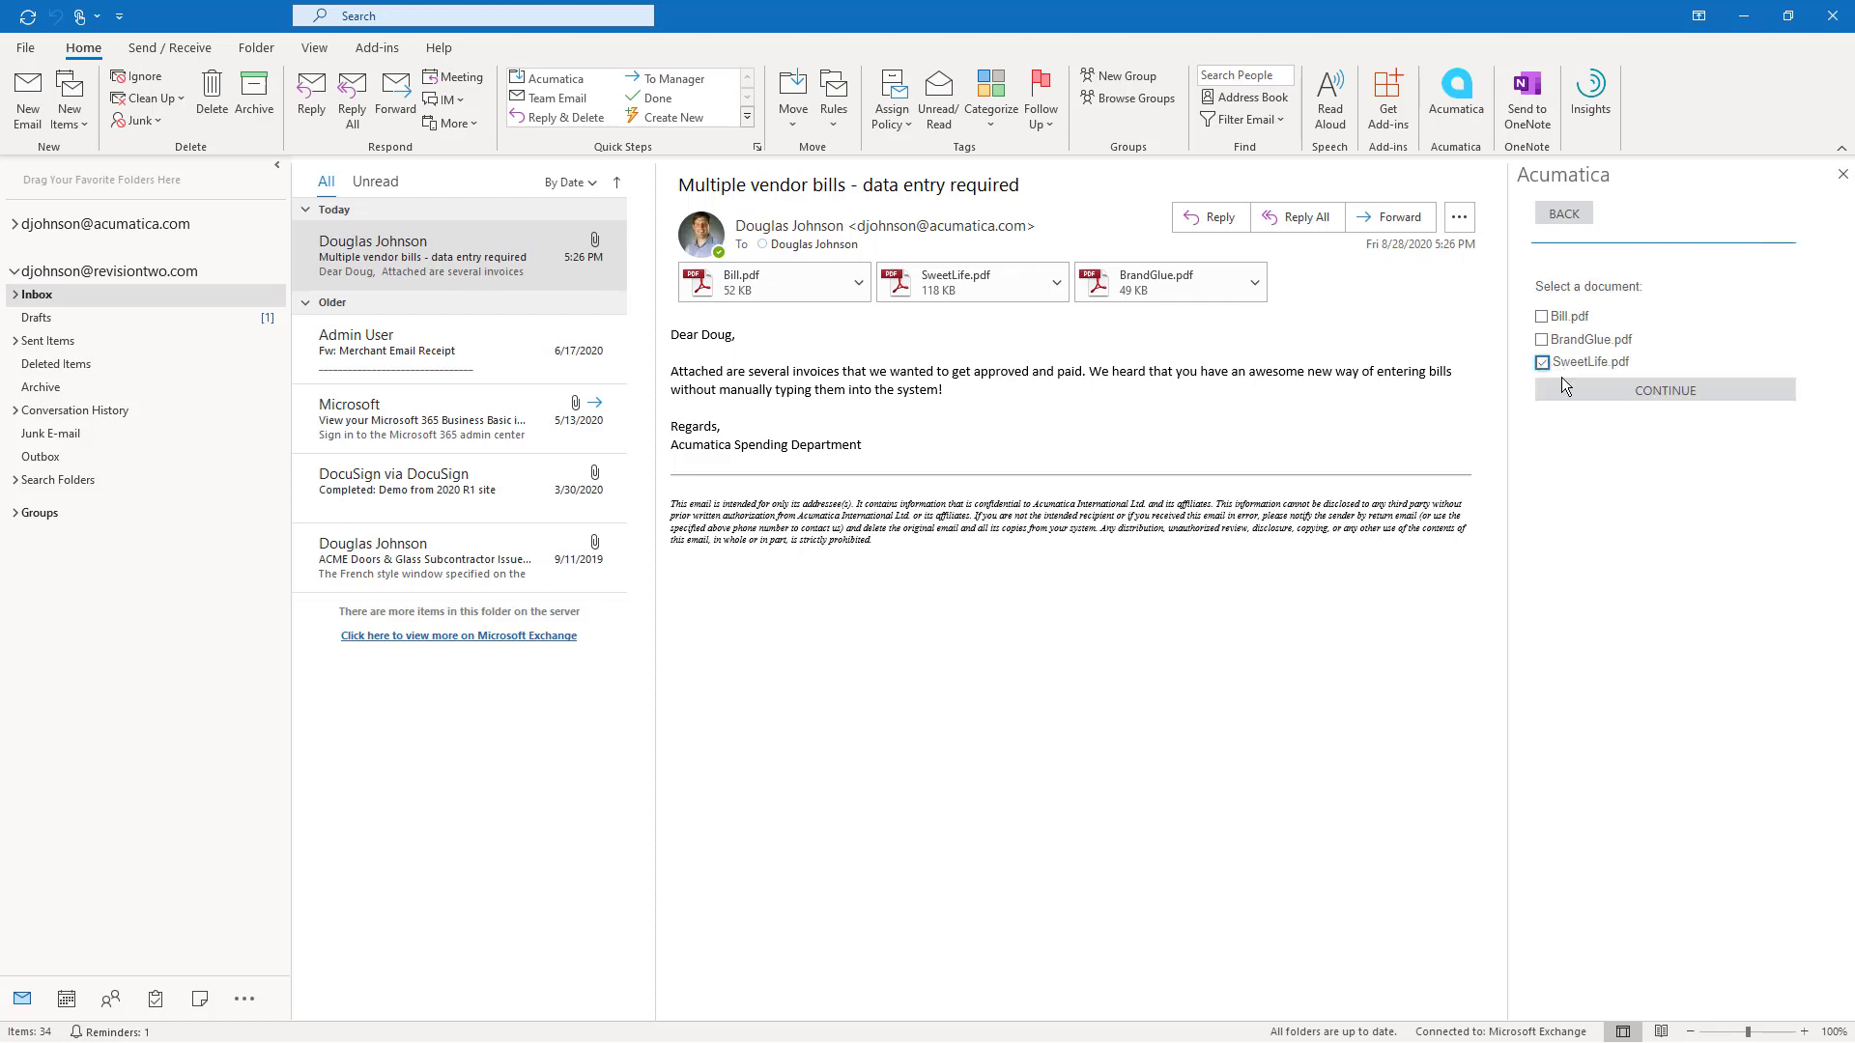
pyautogui.click(1594, 391)
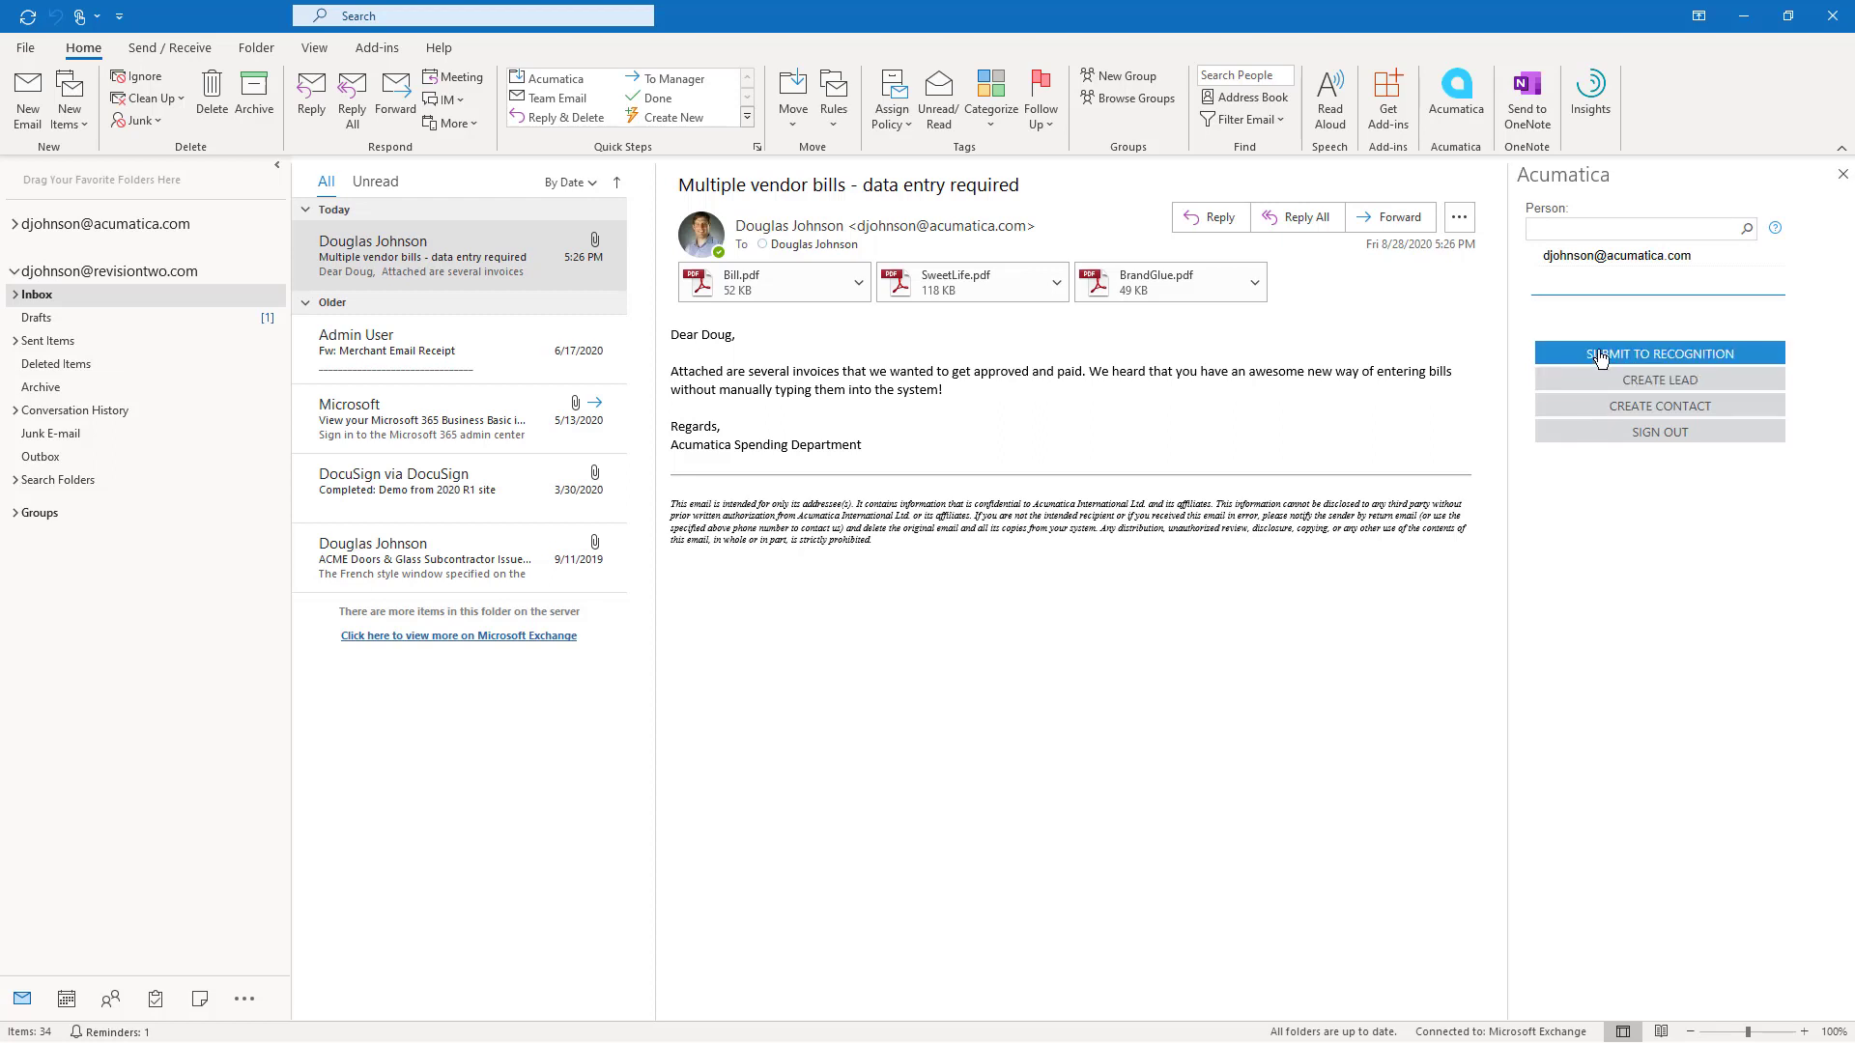
pyautogui.click(1604, 354)
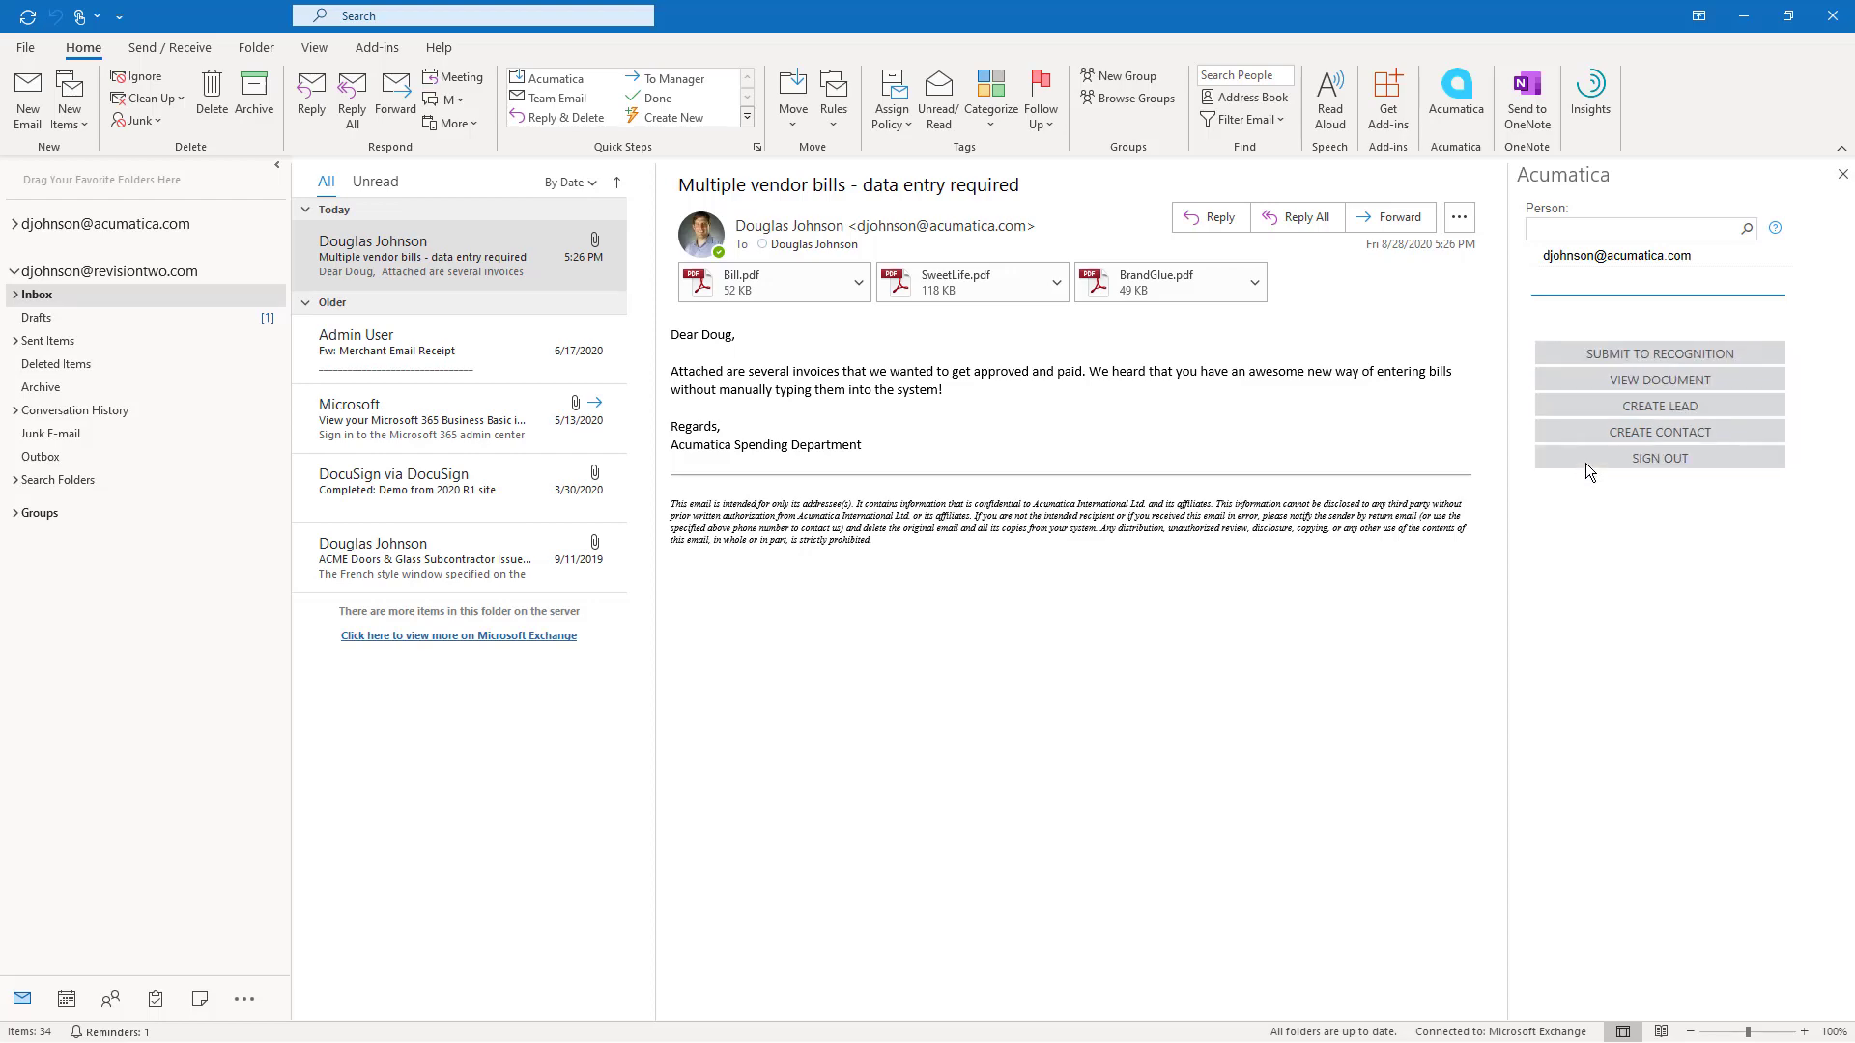
# Return to the vendor bills email and view the recognized SweetLife.pdf document.
pyautogui.click(465, 342)
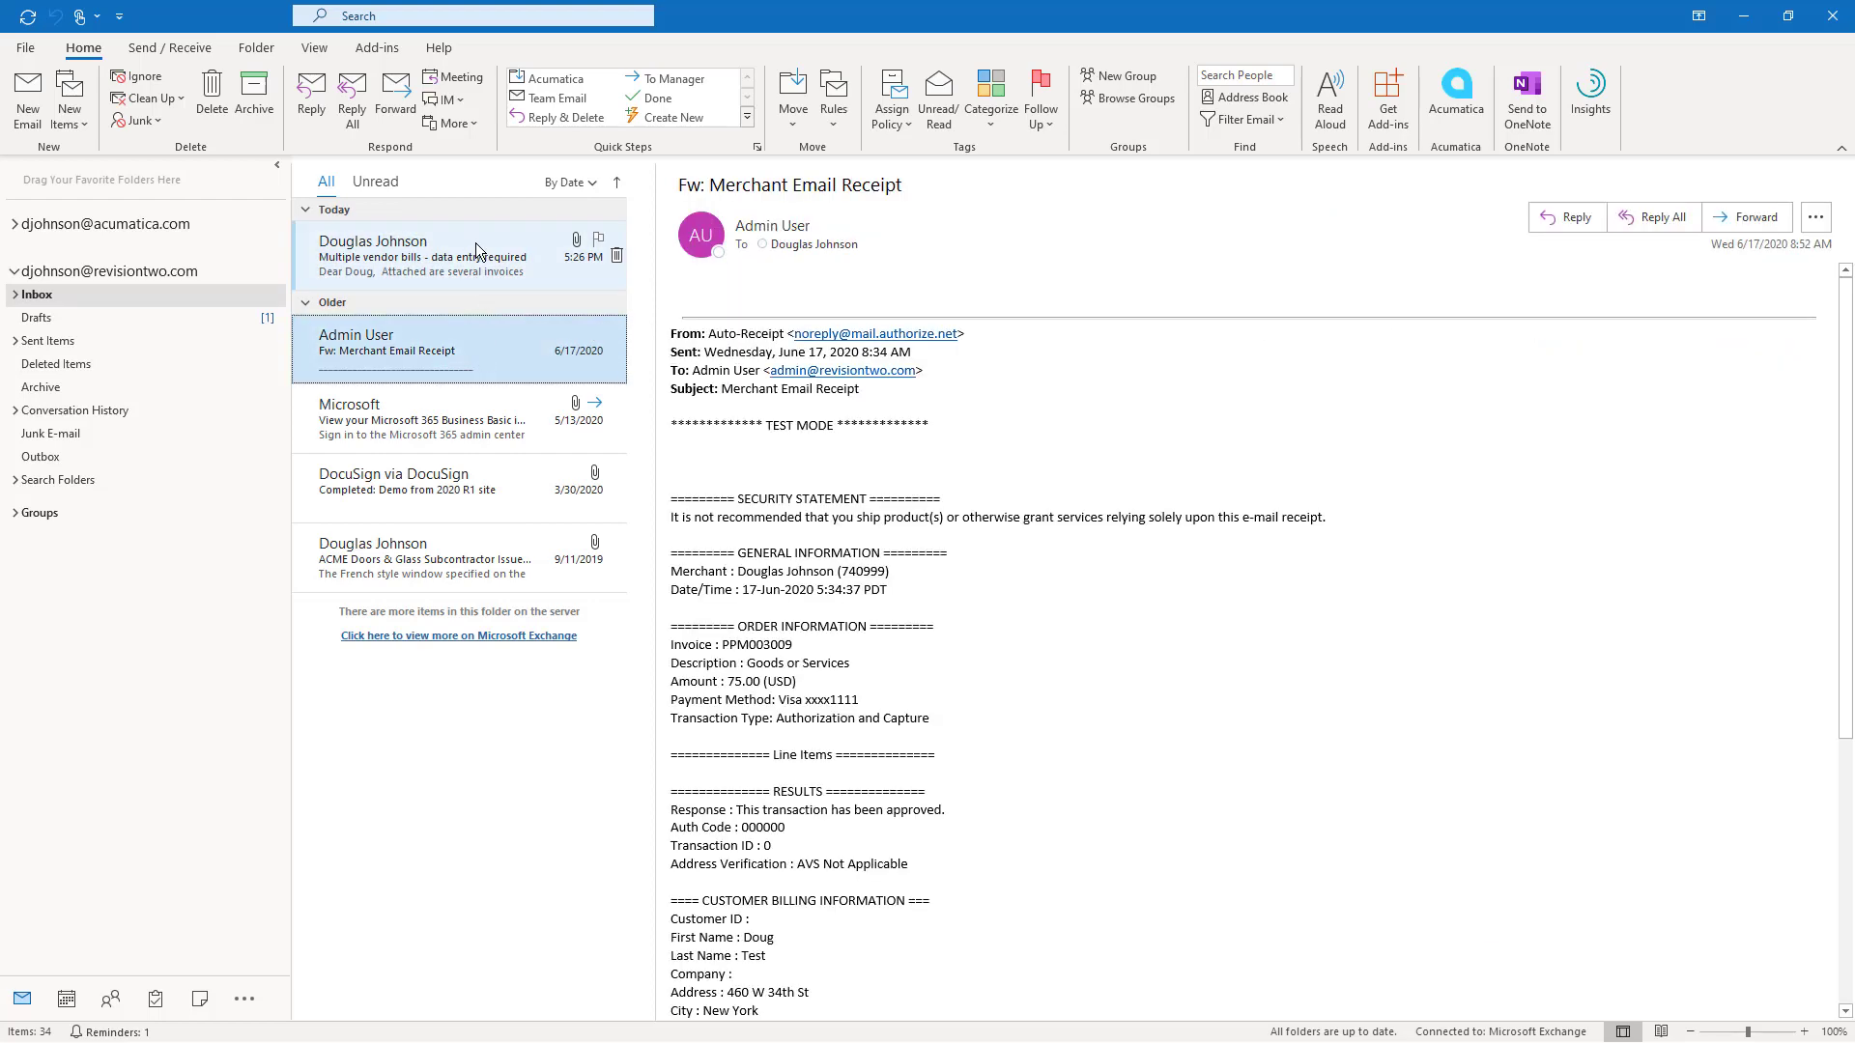
pyautogui.click(478, 247)
pyautogui.click(1457, 102)
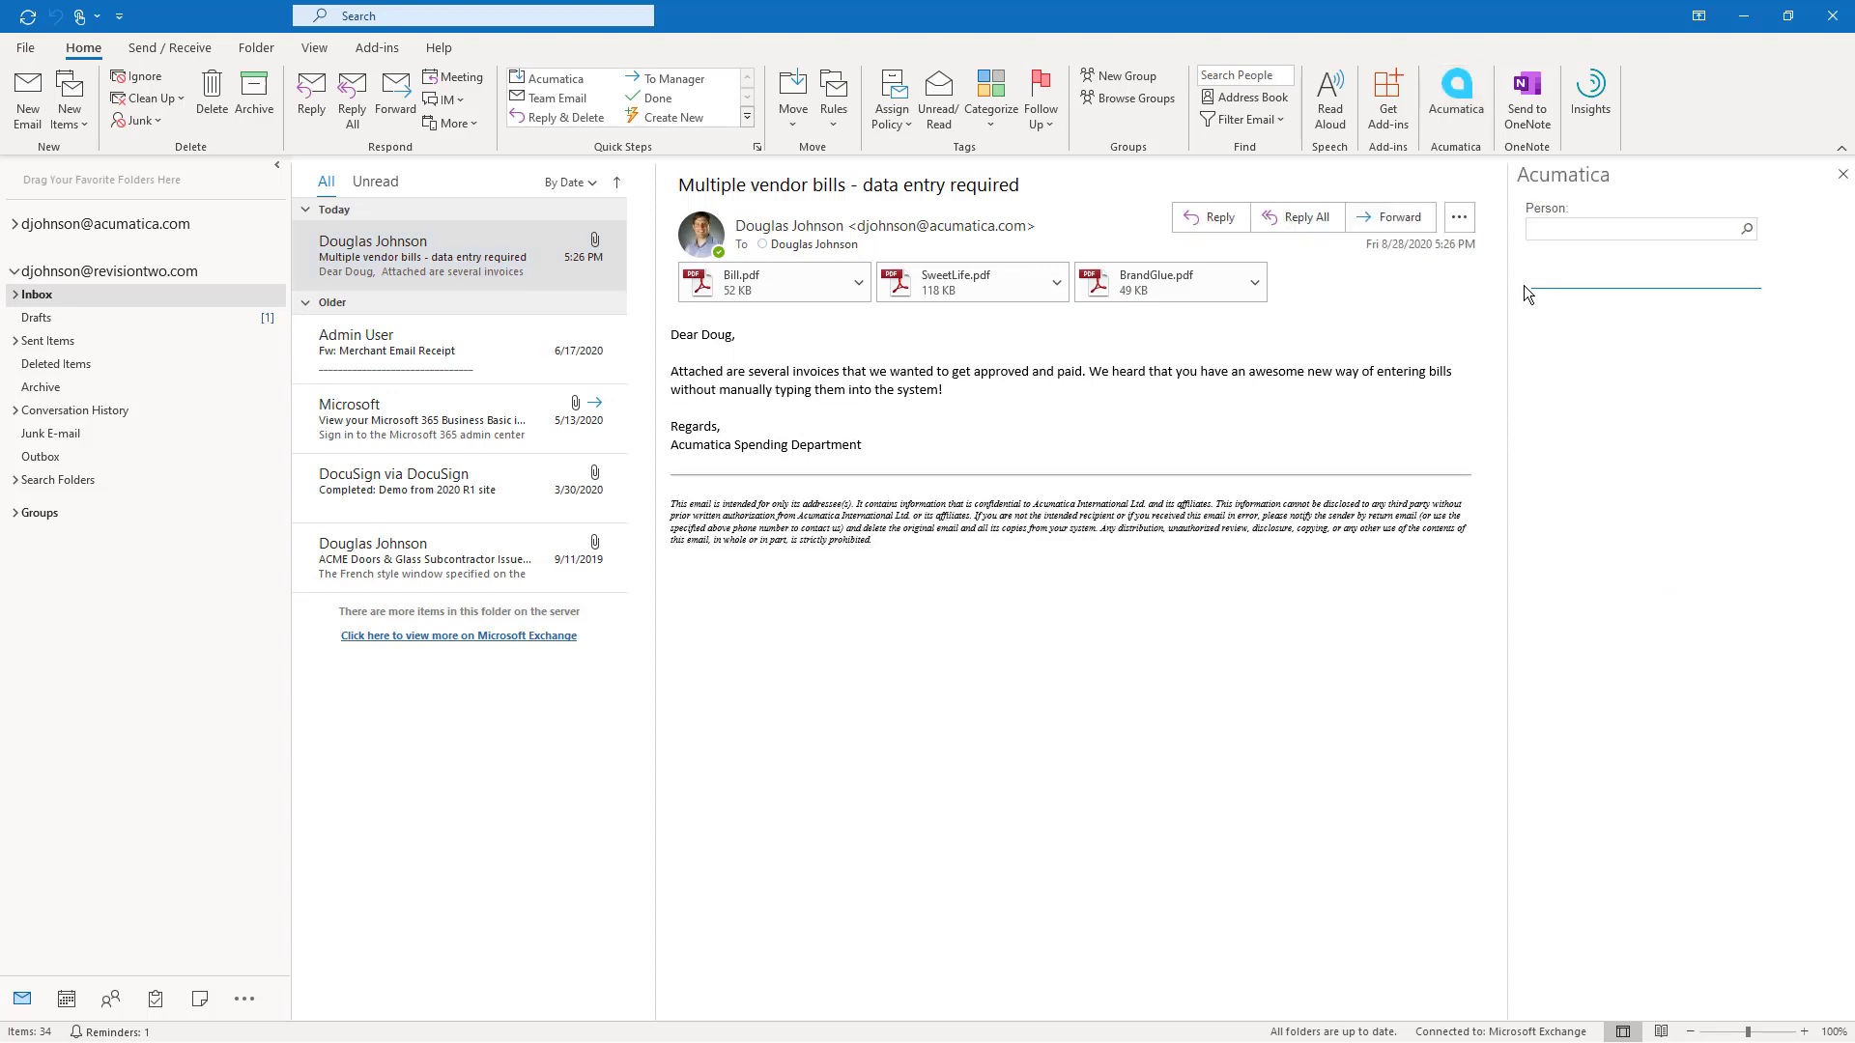
pyautogui.click(1643, 385)
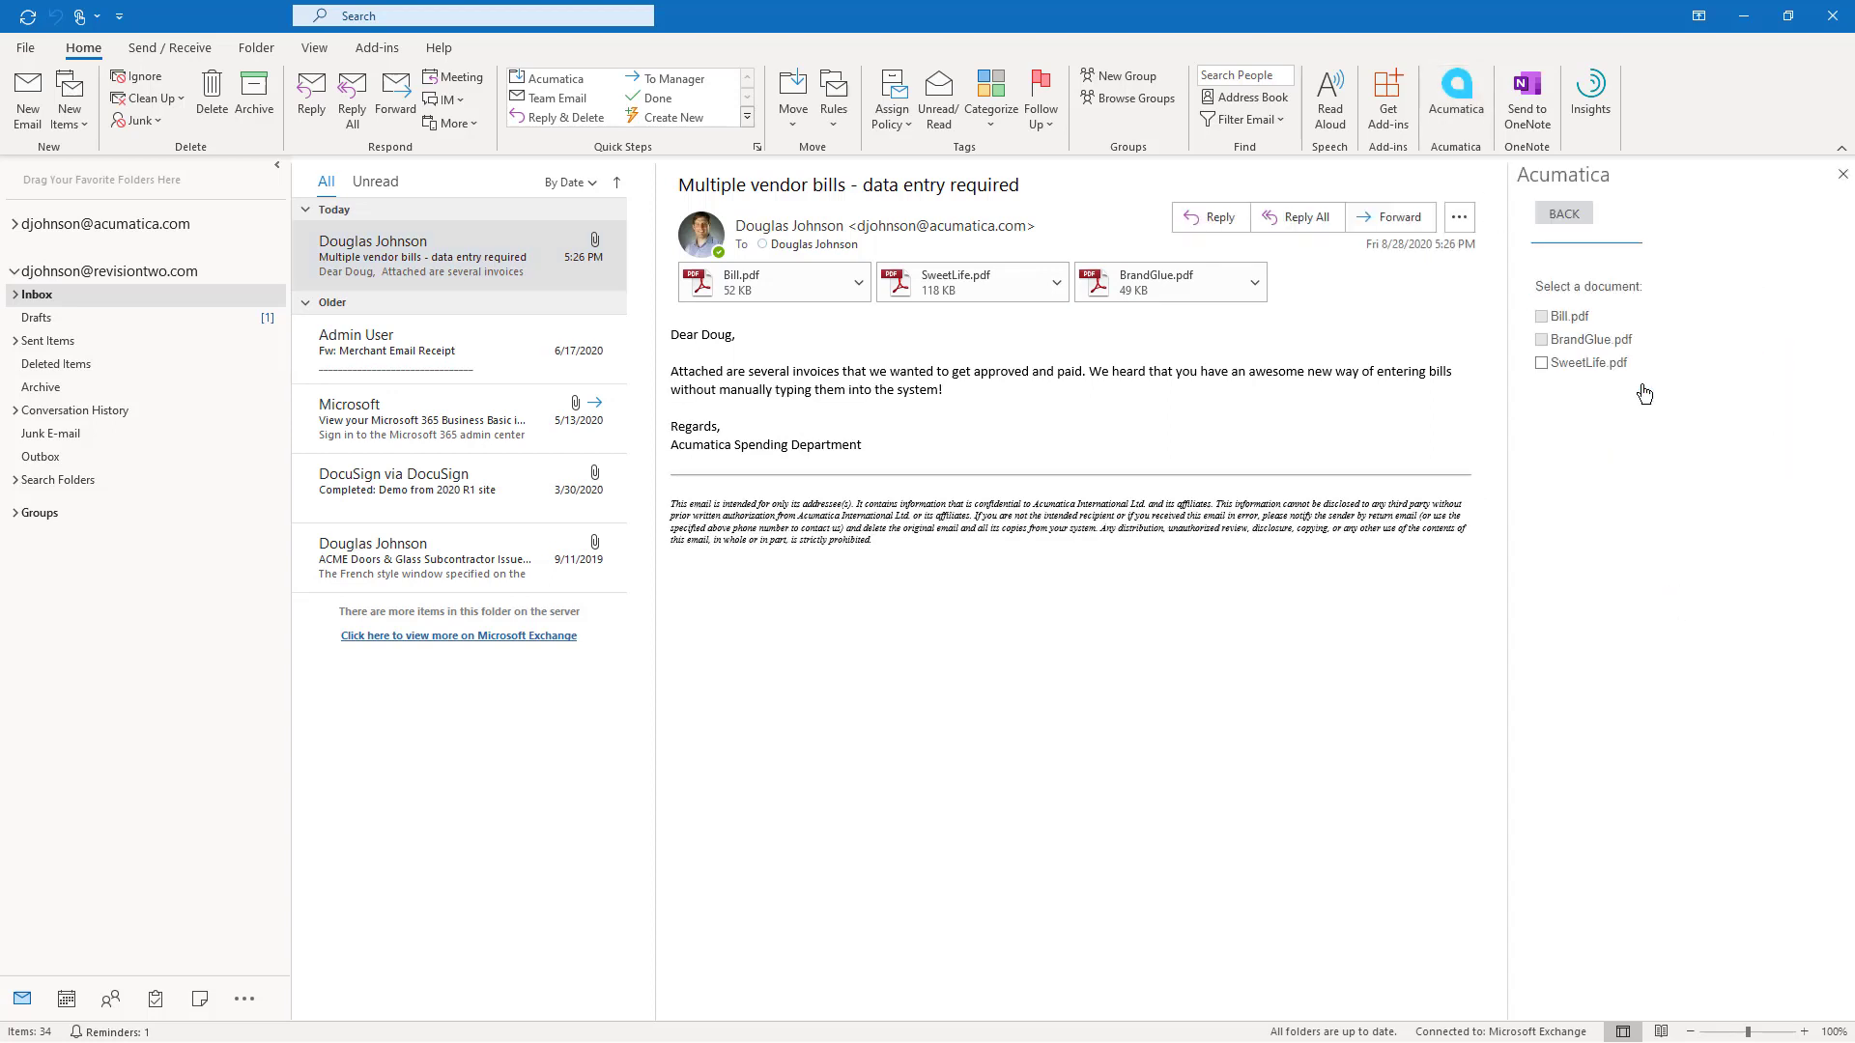
pyautogui.click(1542, 363)
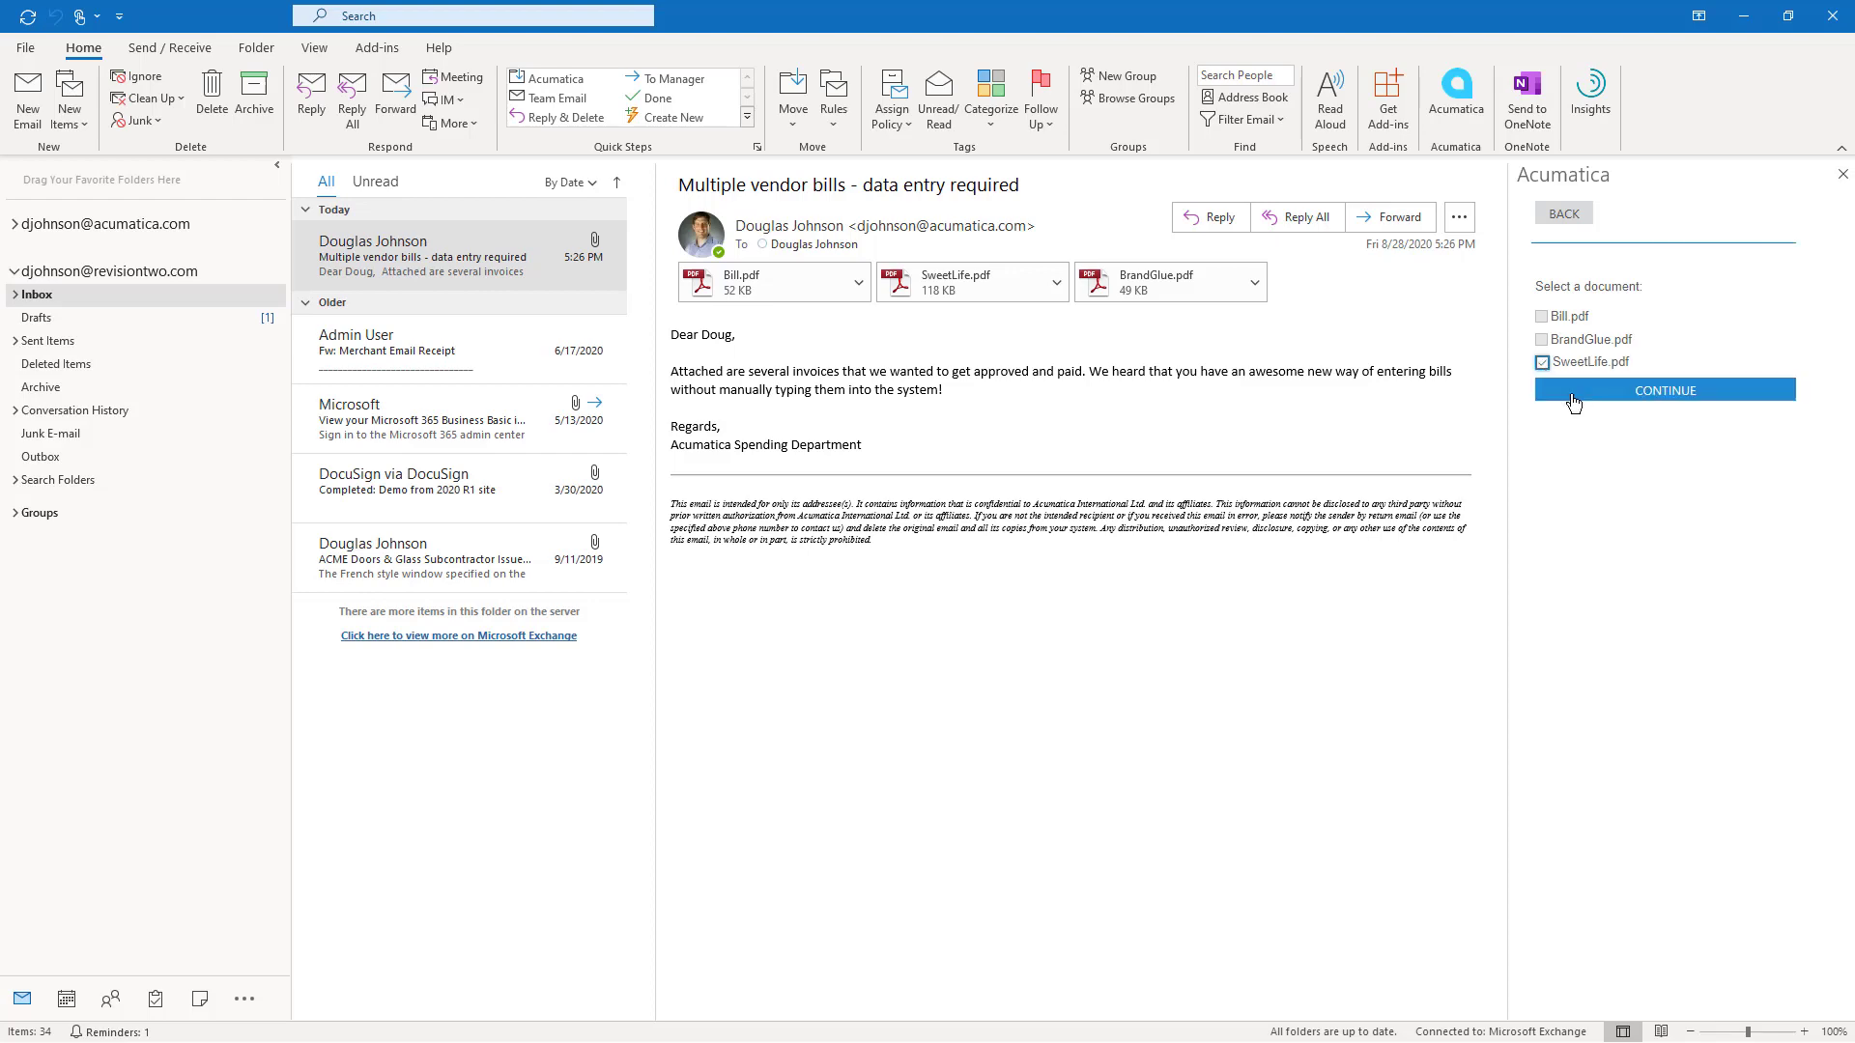
pyautogui.click(1575, 392)
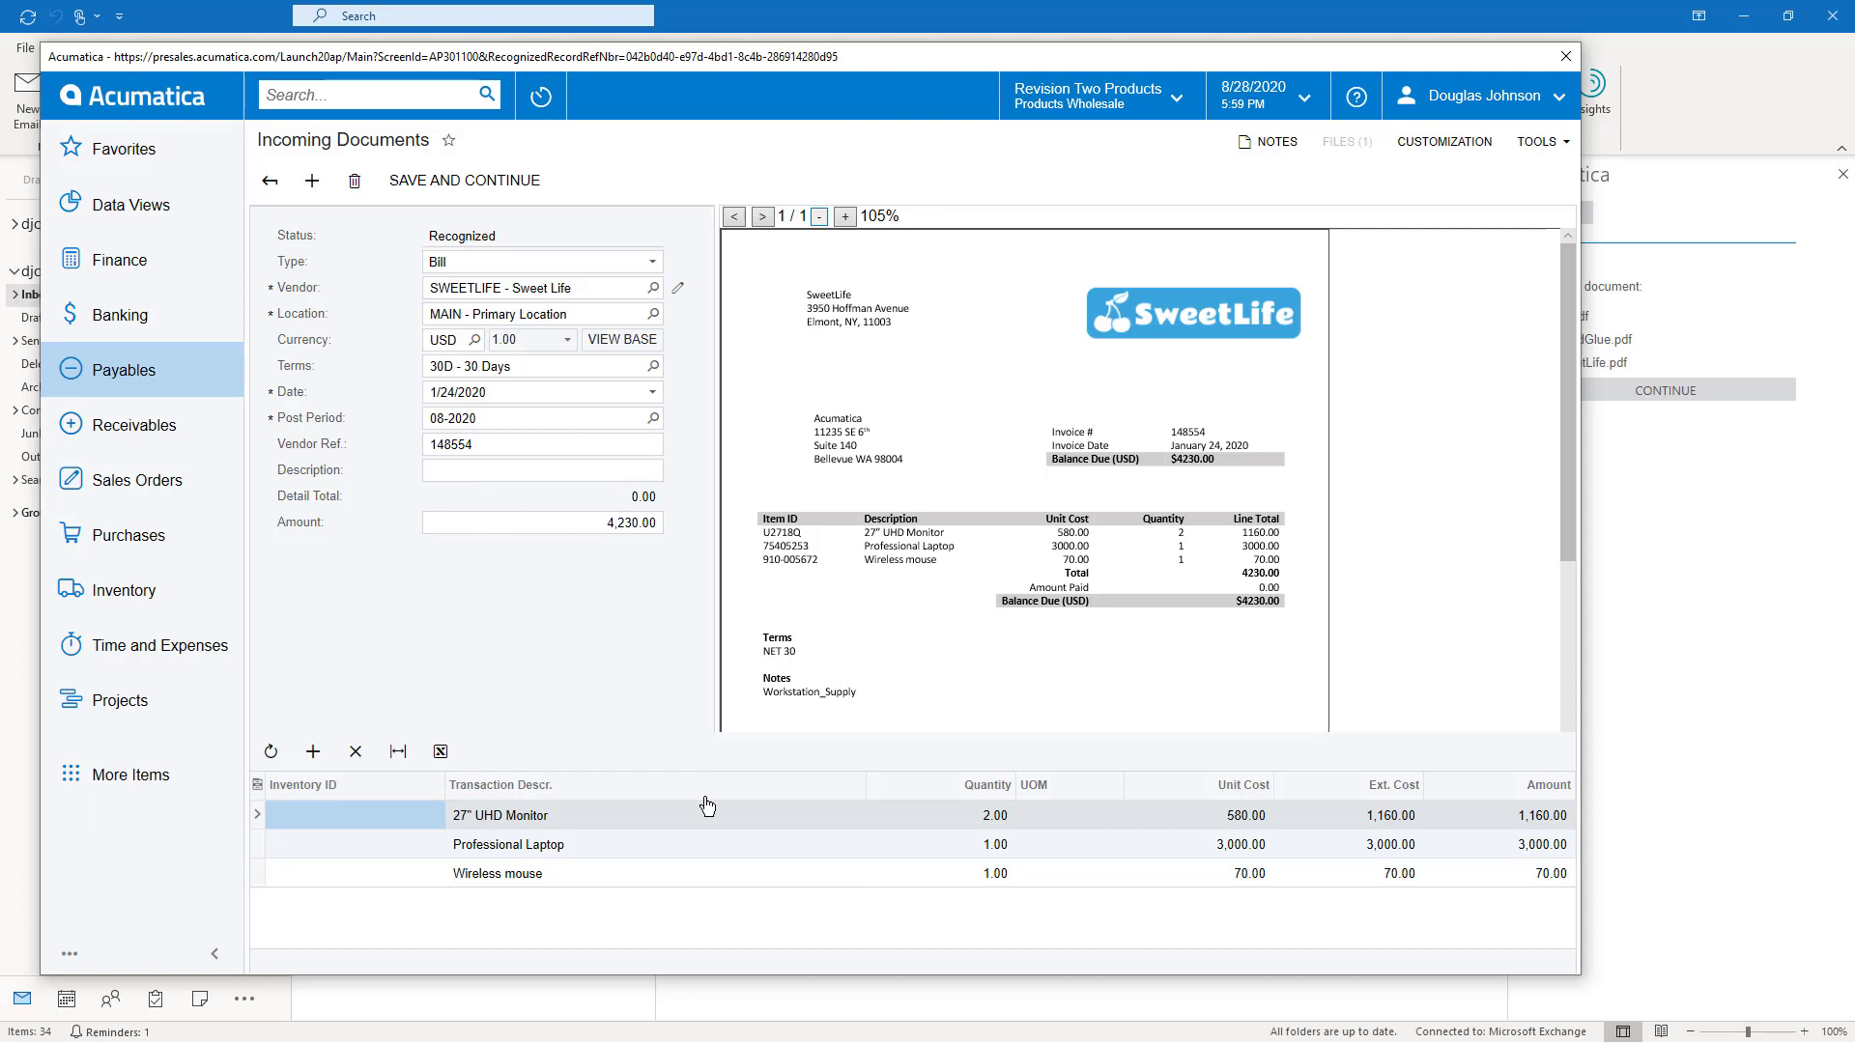
# Verify quantity 2.00 and cost 580.00, then set description to Workstation_Supply 30 from the invoice.
pyautogui.click(996, 815)
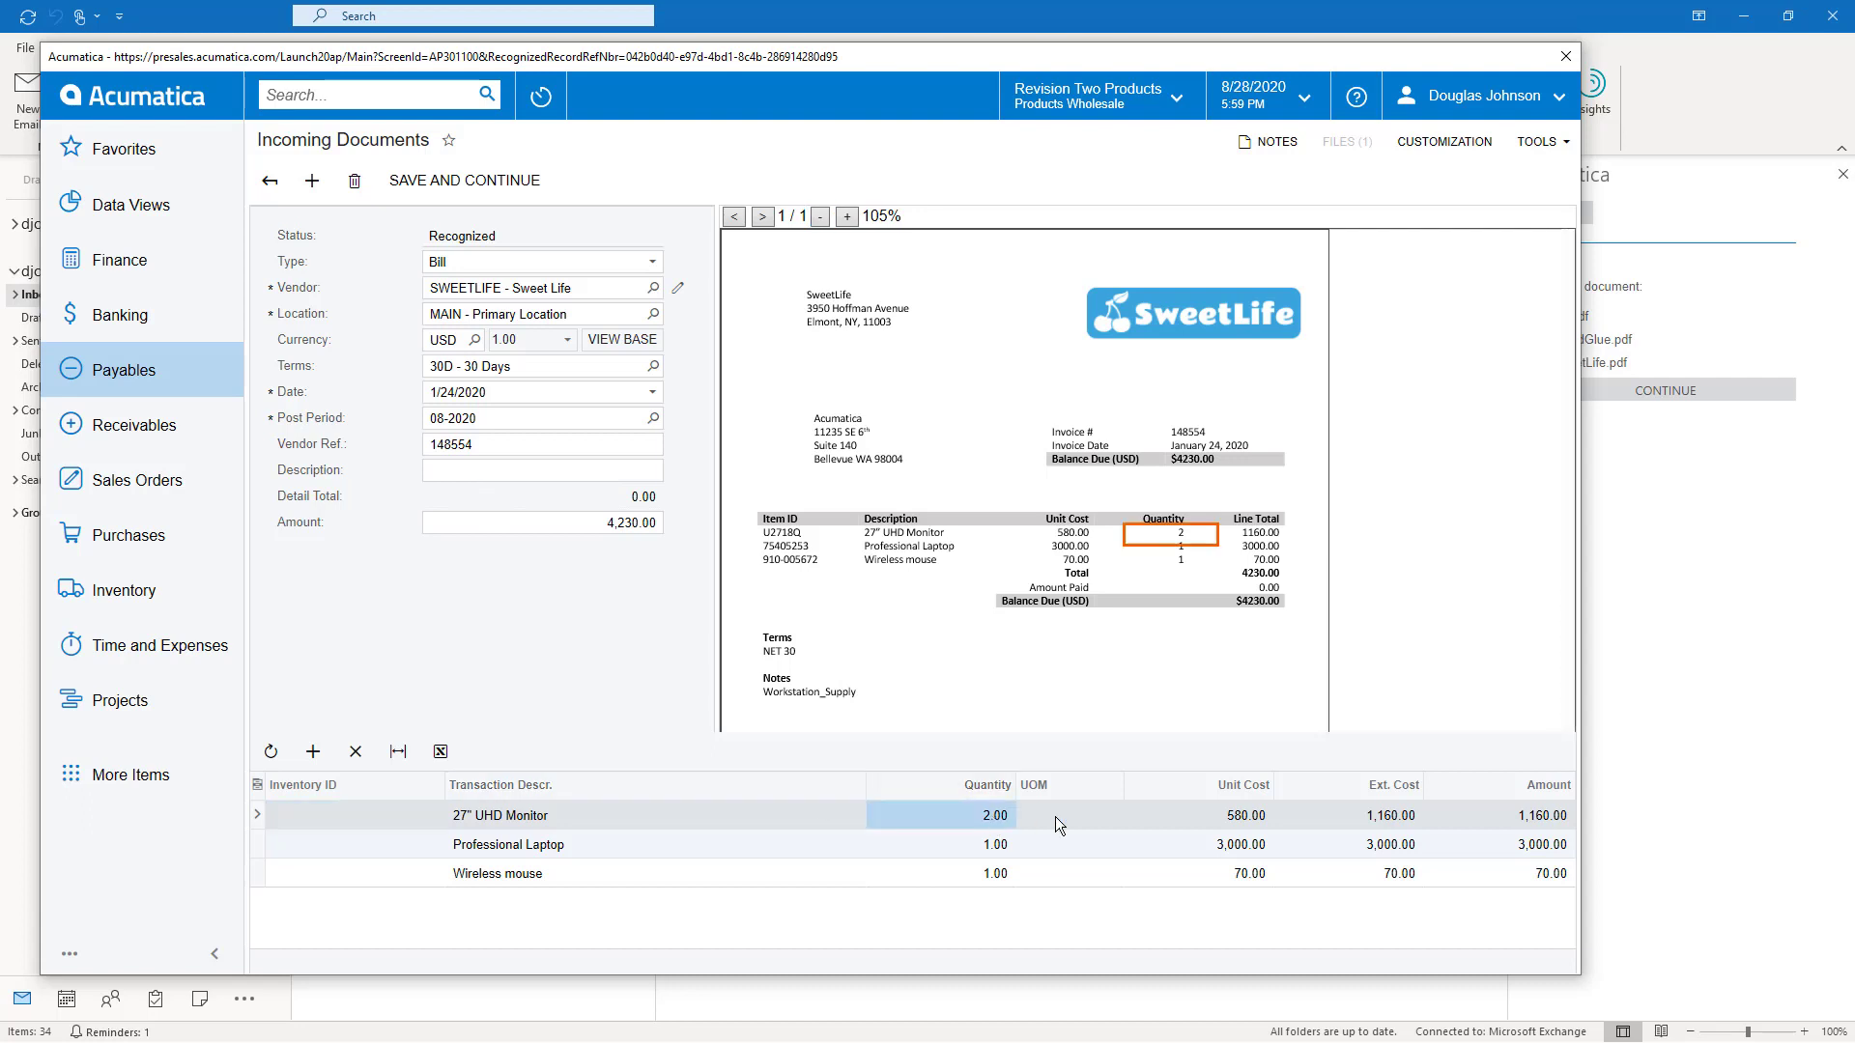
pyautogui.click(1260, 820)
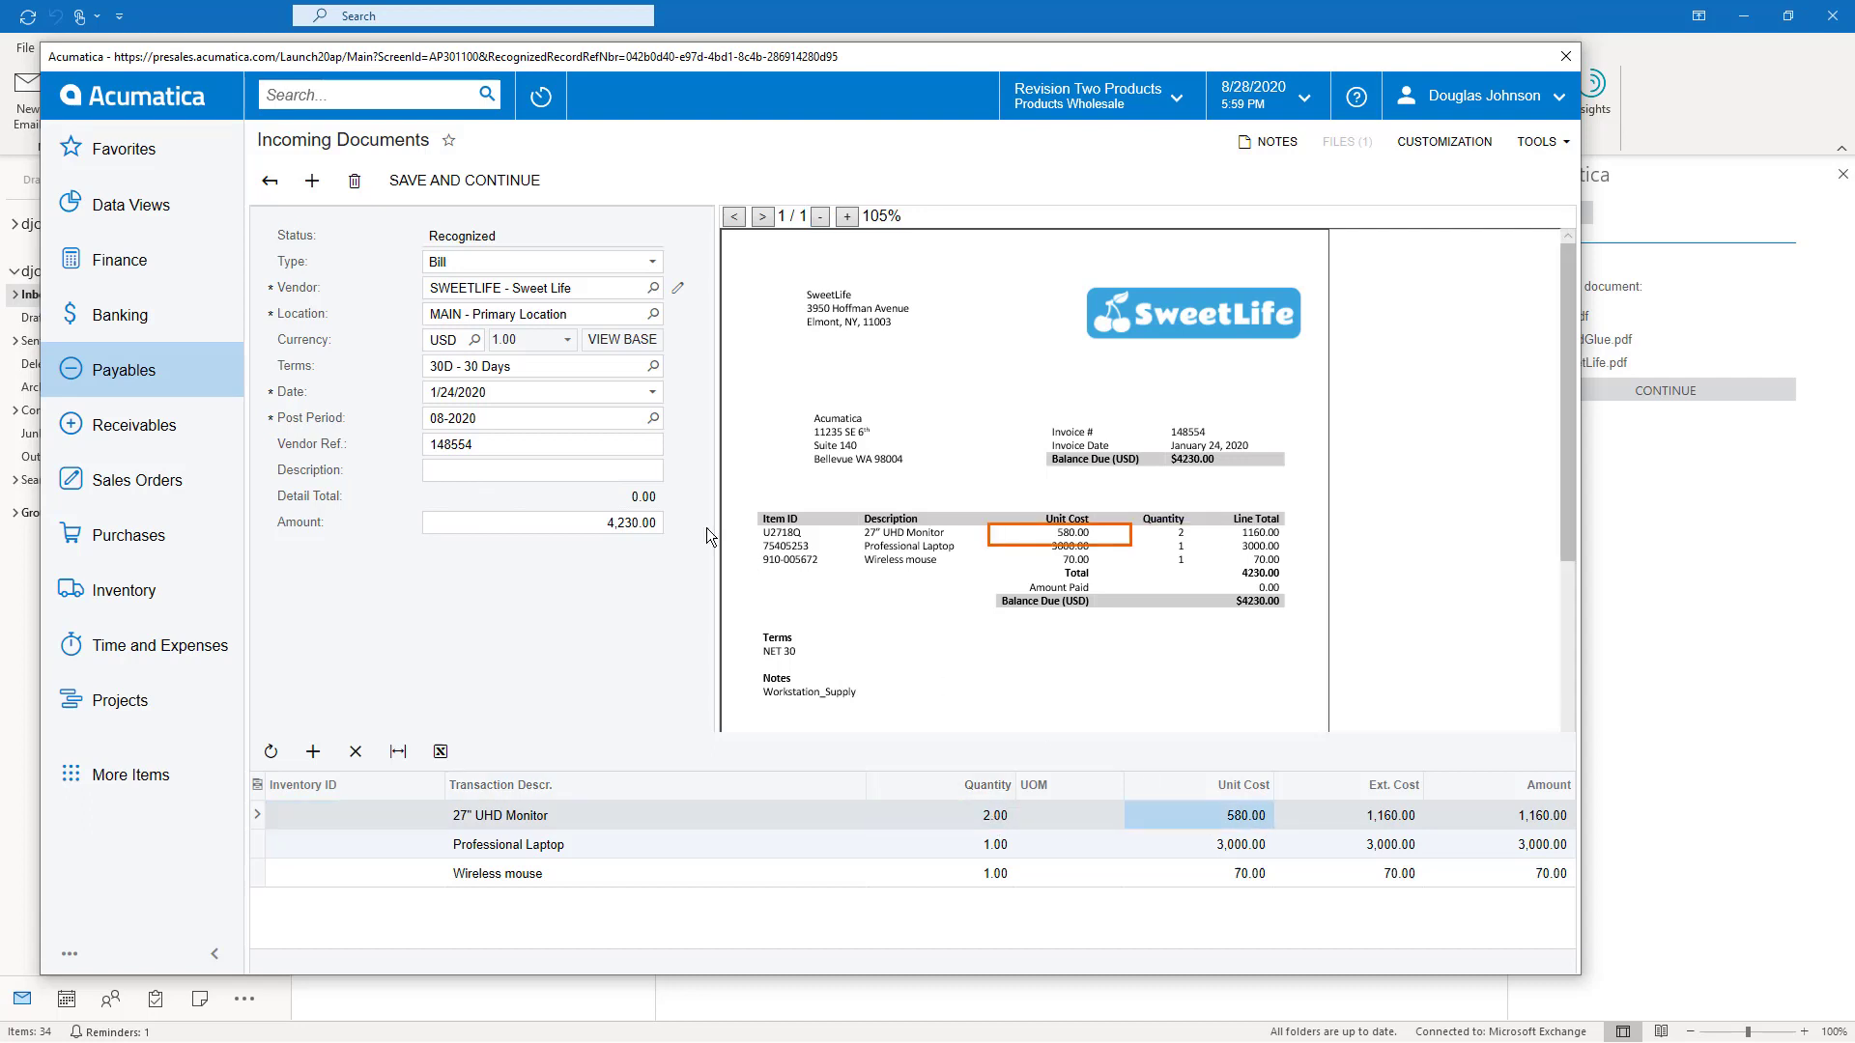
pyautogui.click(601, 471)
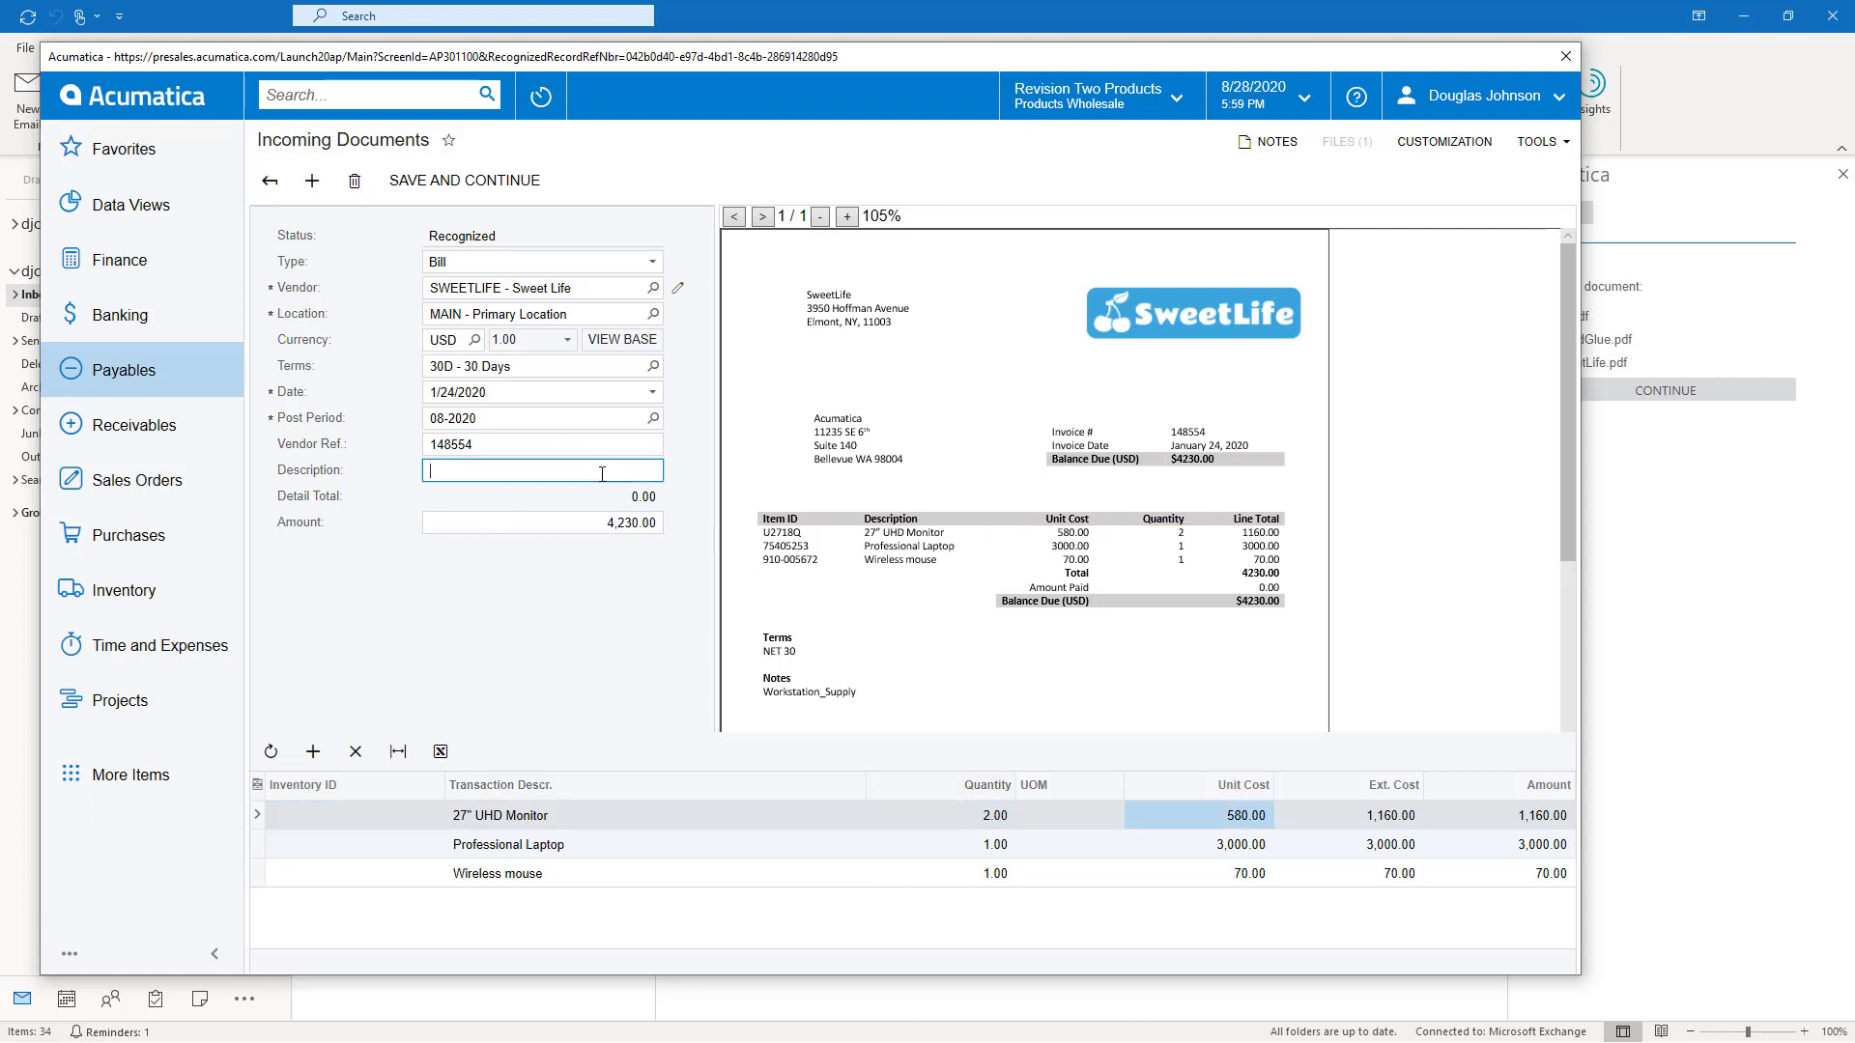
pyautogui.click(796, 694)
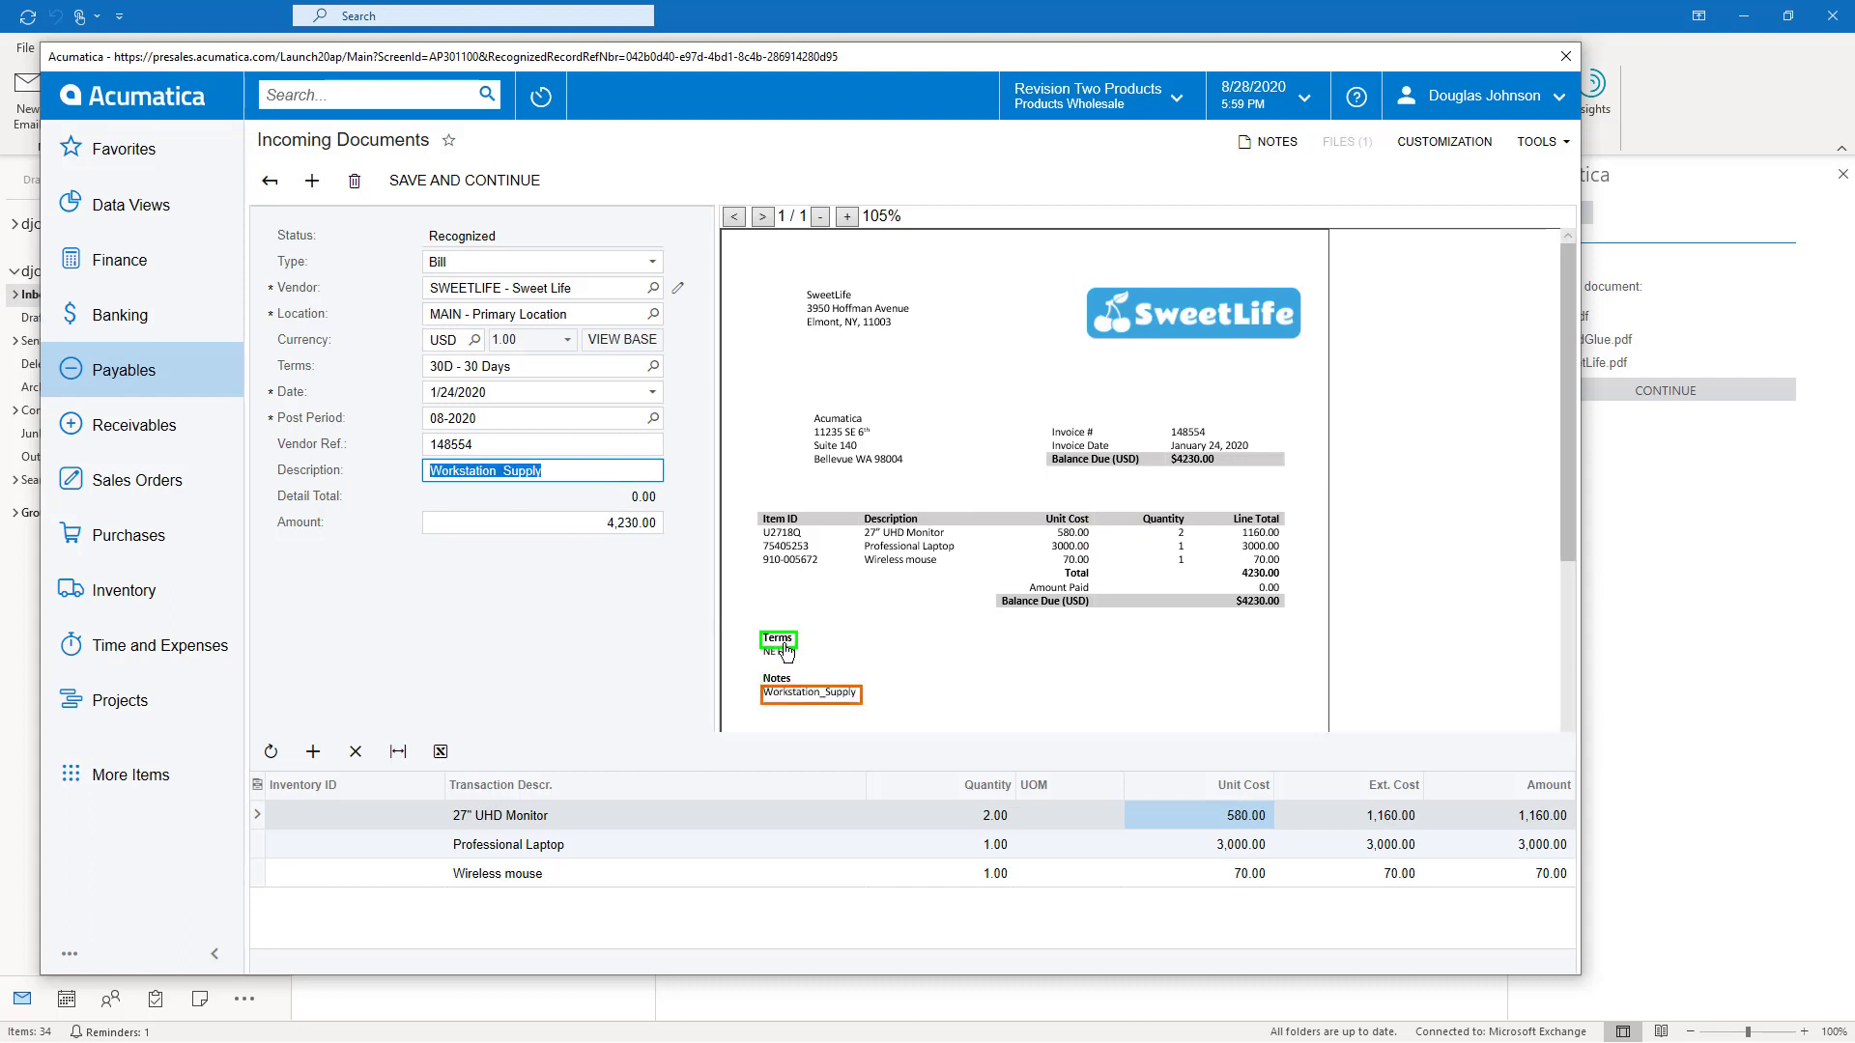
pyautogui.click(786, 653)
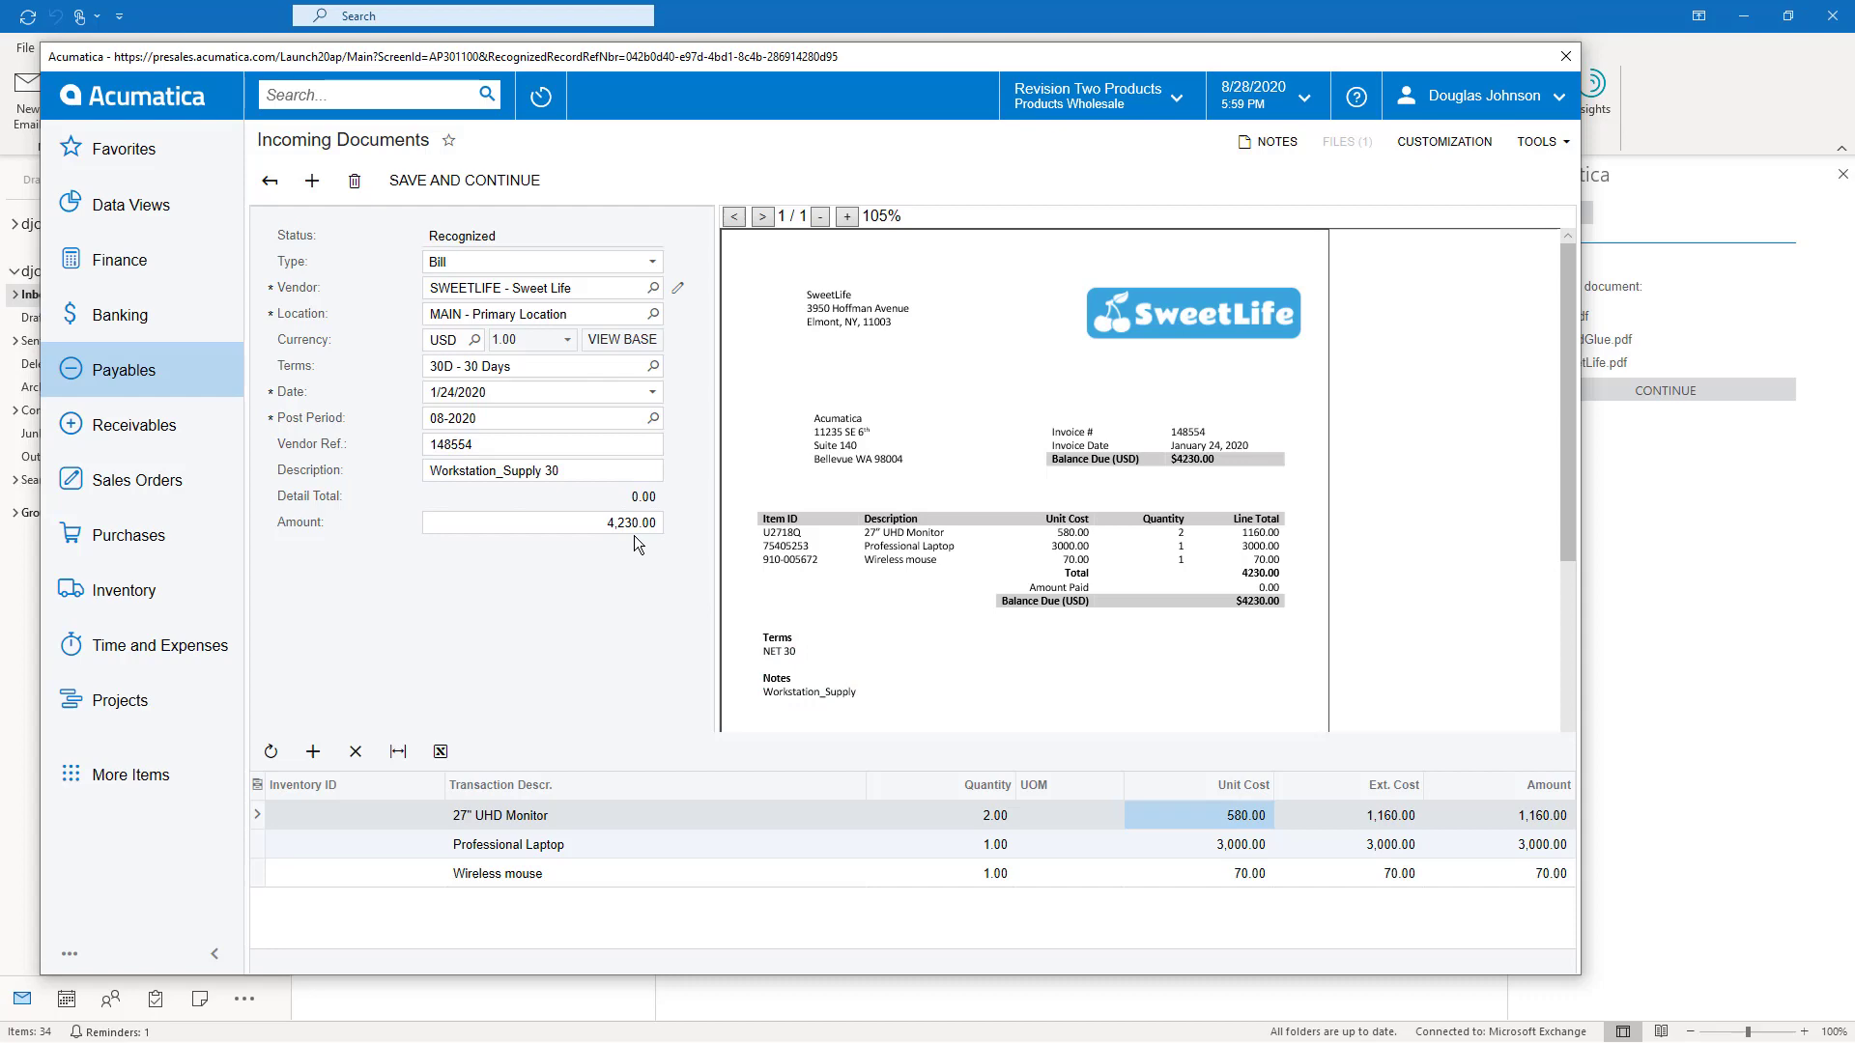
# Save the recognized document as AP bill 002473 and release it from hold.
pyautogui.click(463, 180)
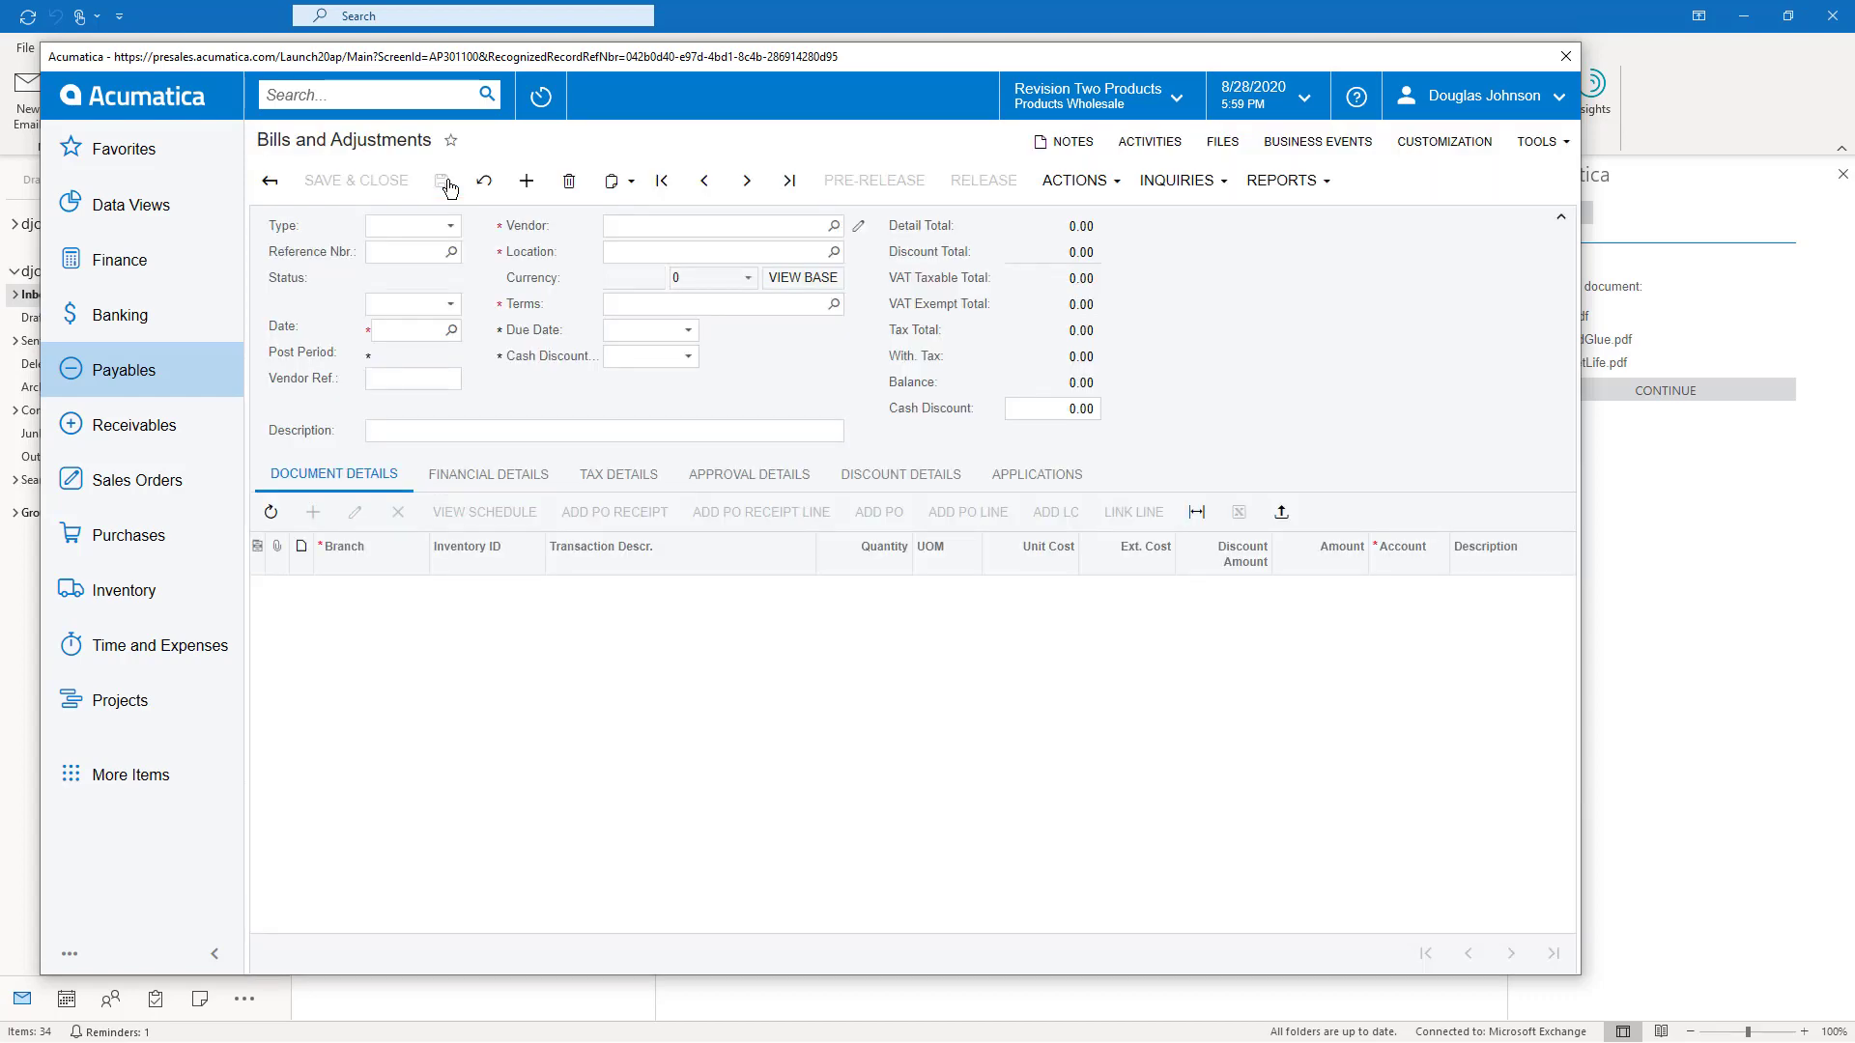
pyautogui.click(442, 180)
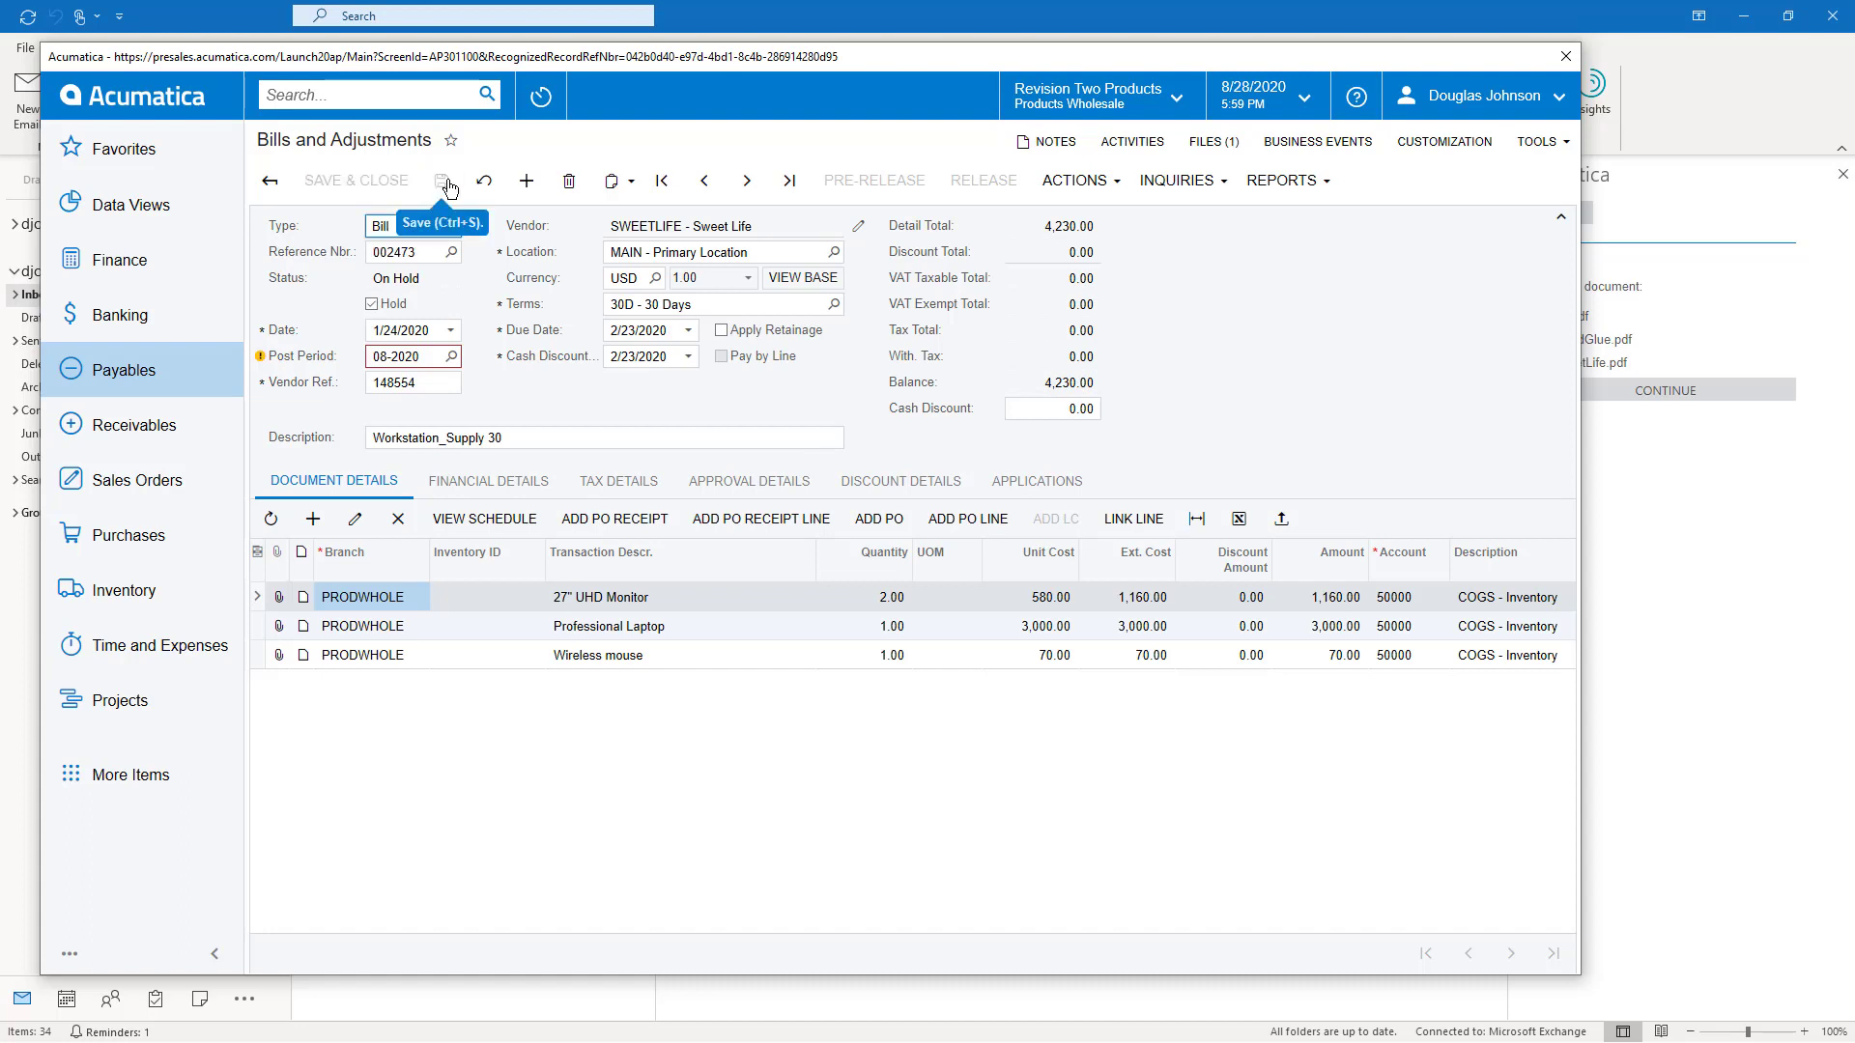
pyautogui.click(373, 305)
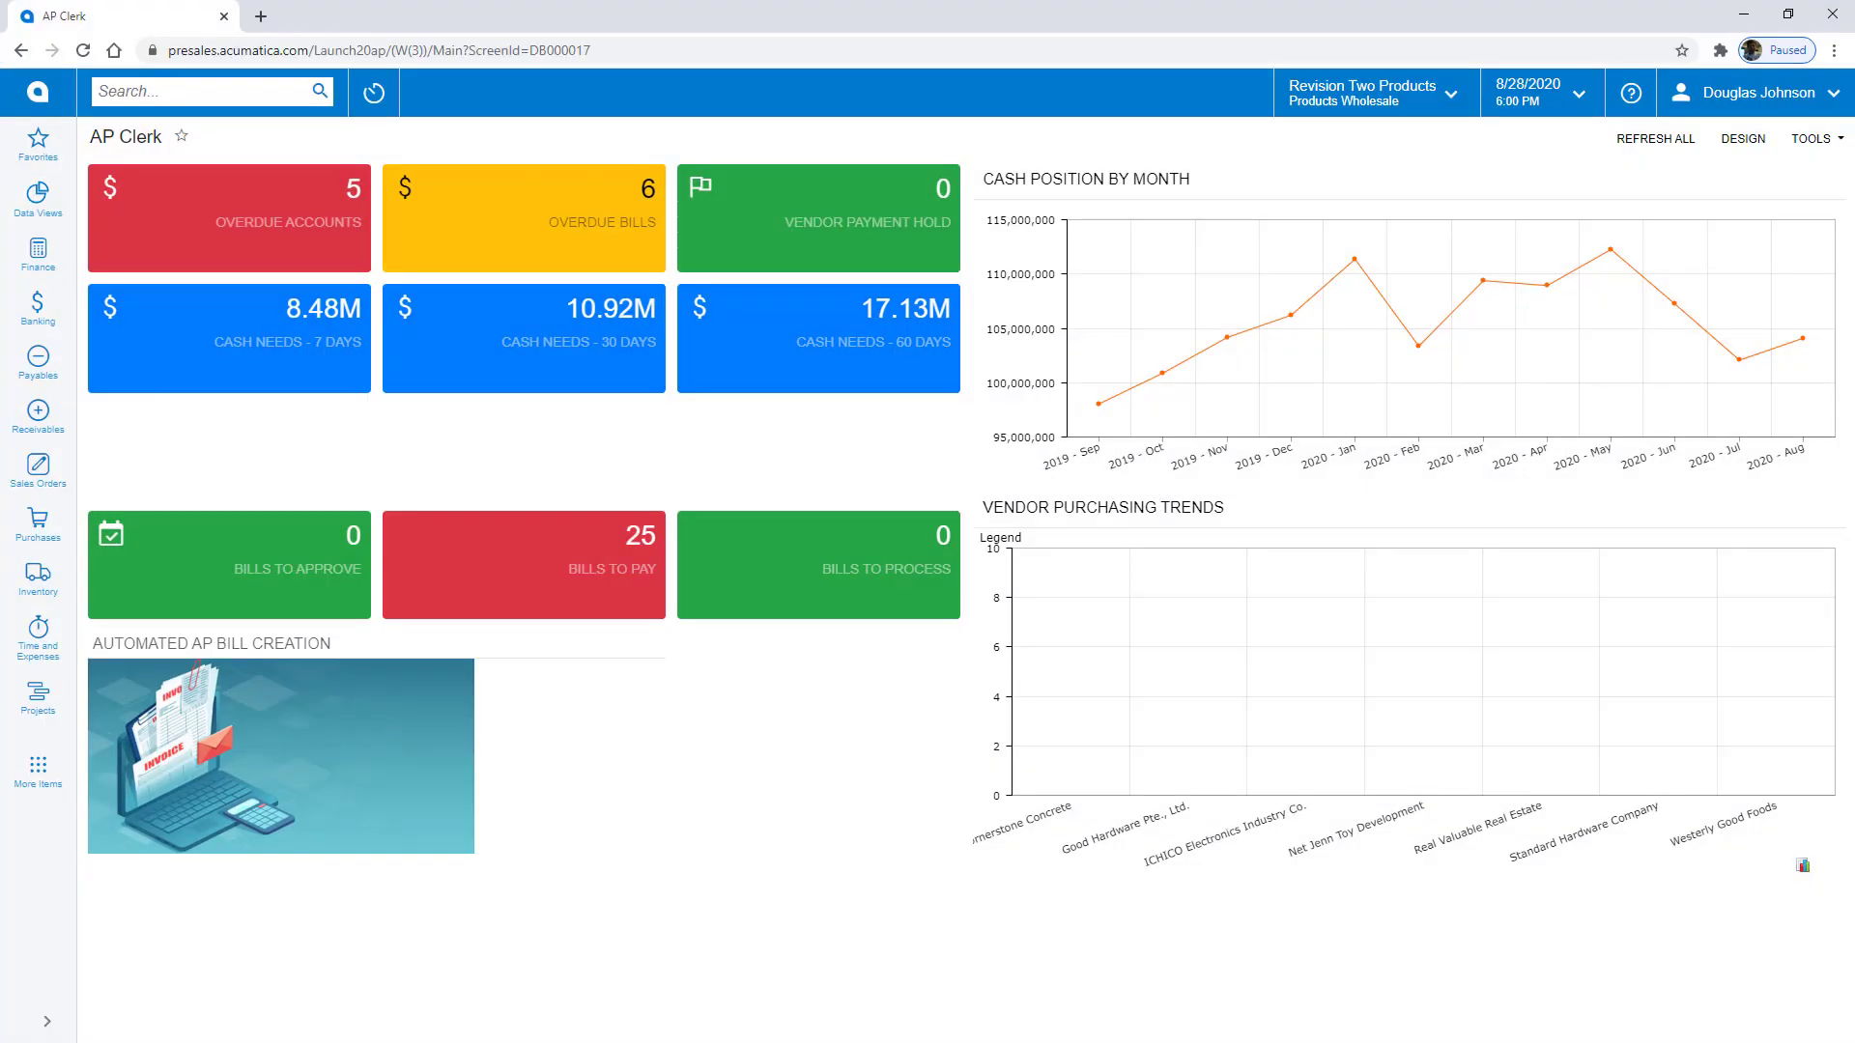
# Upload the Evermark invoice PDF into a new incoming document, recognize it and start defining its vendor.
pyautogui.click(246, 746)
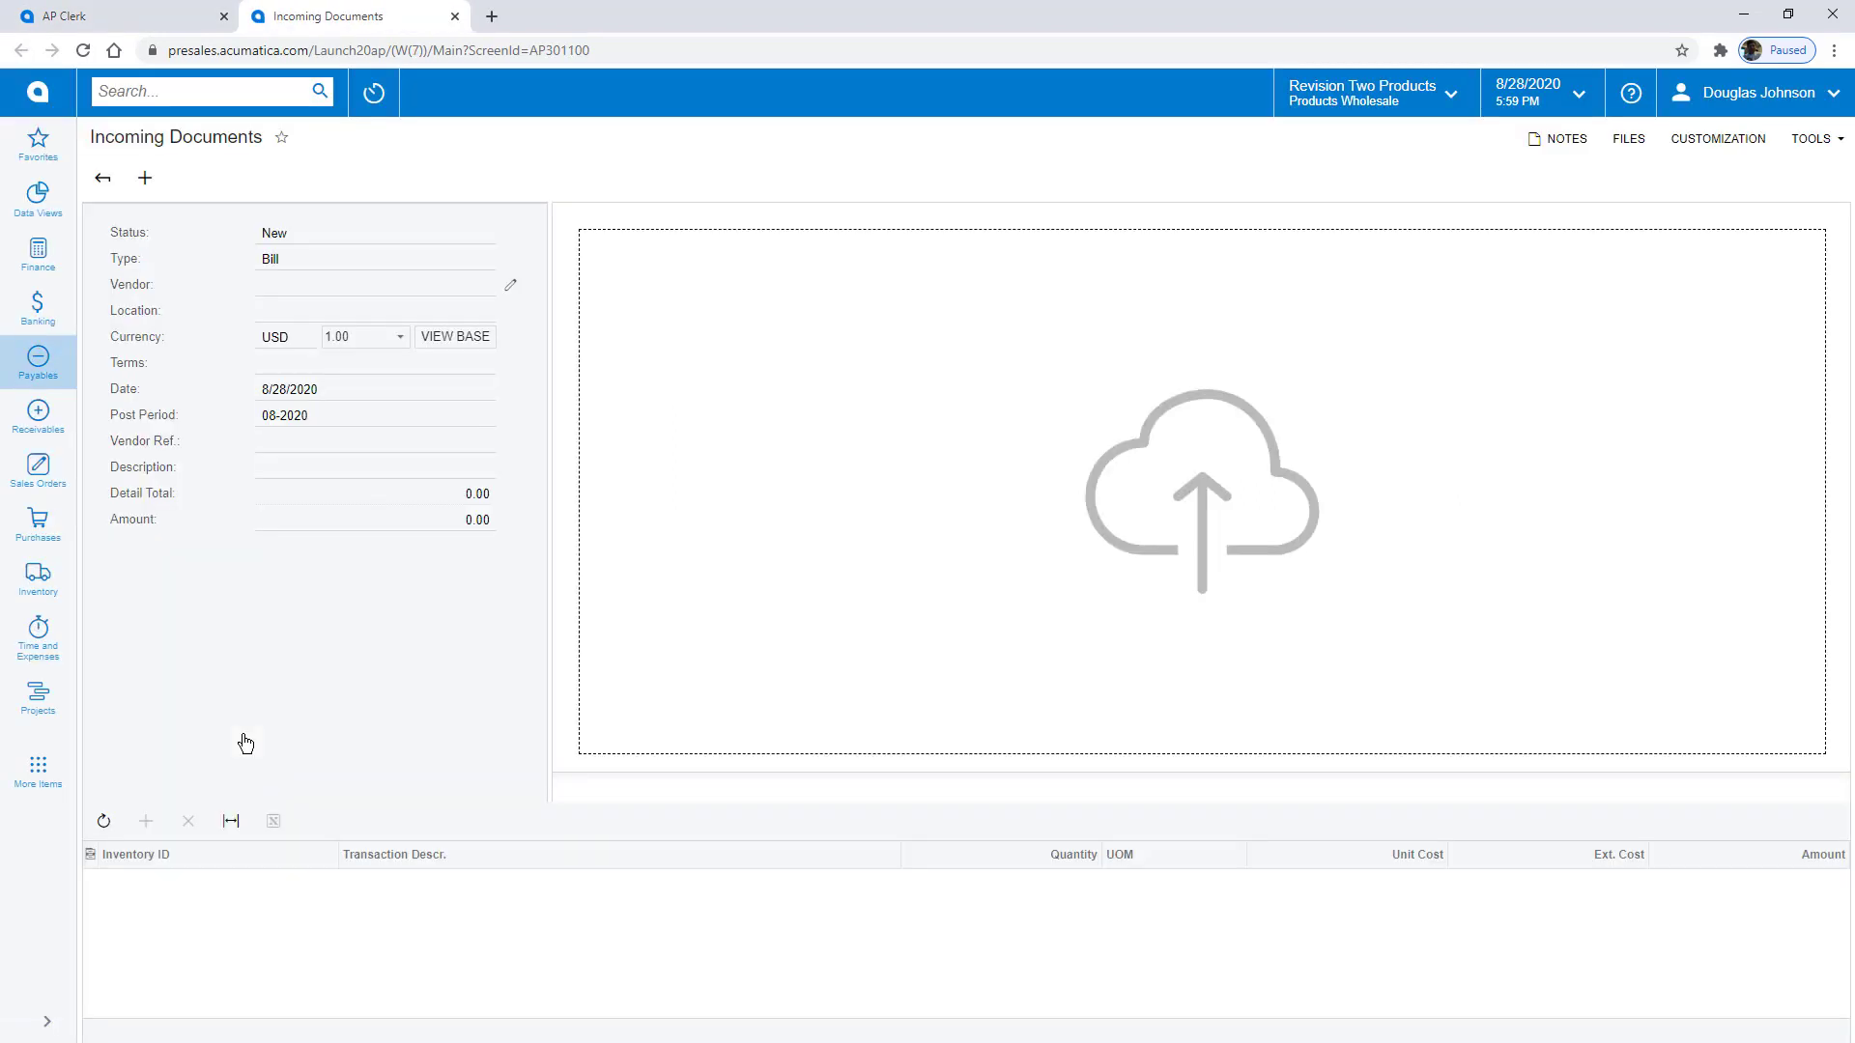
pyautogui.click(1787, 15)
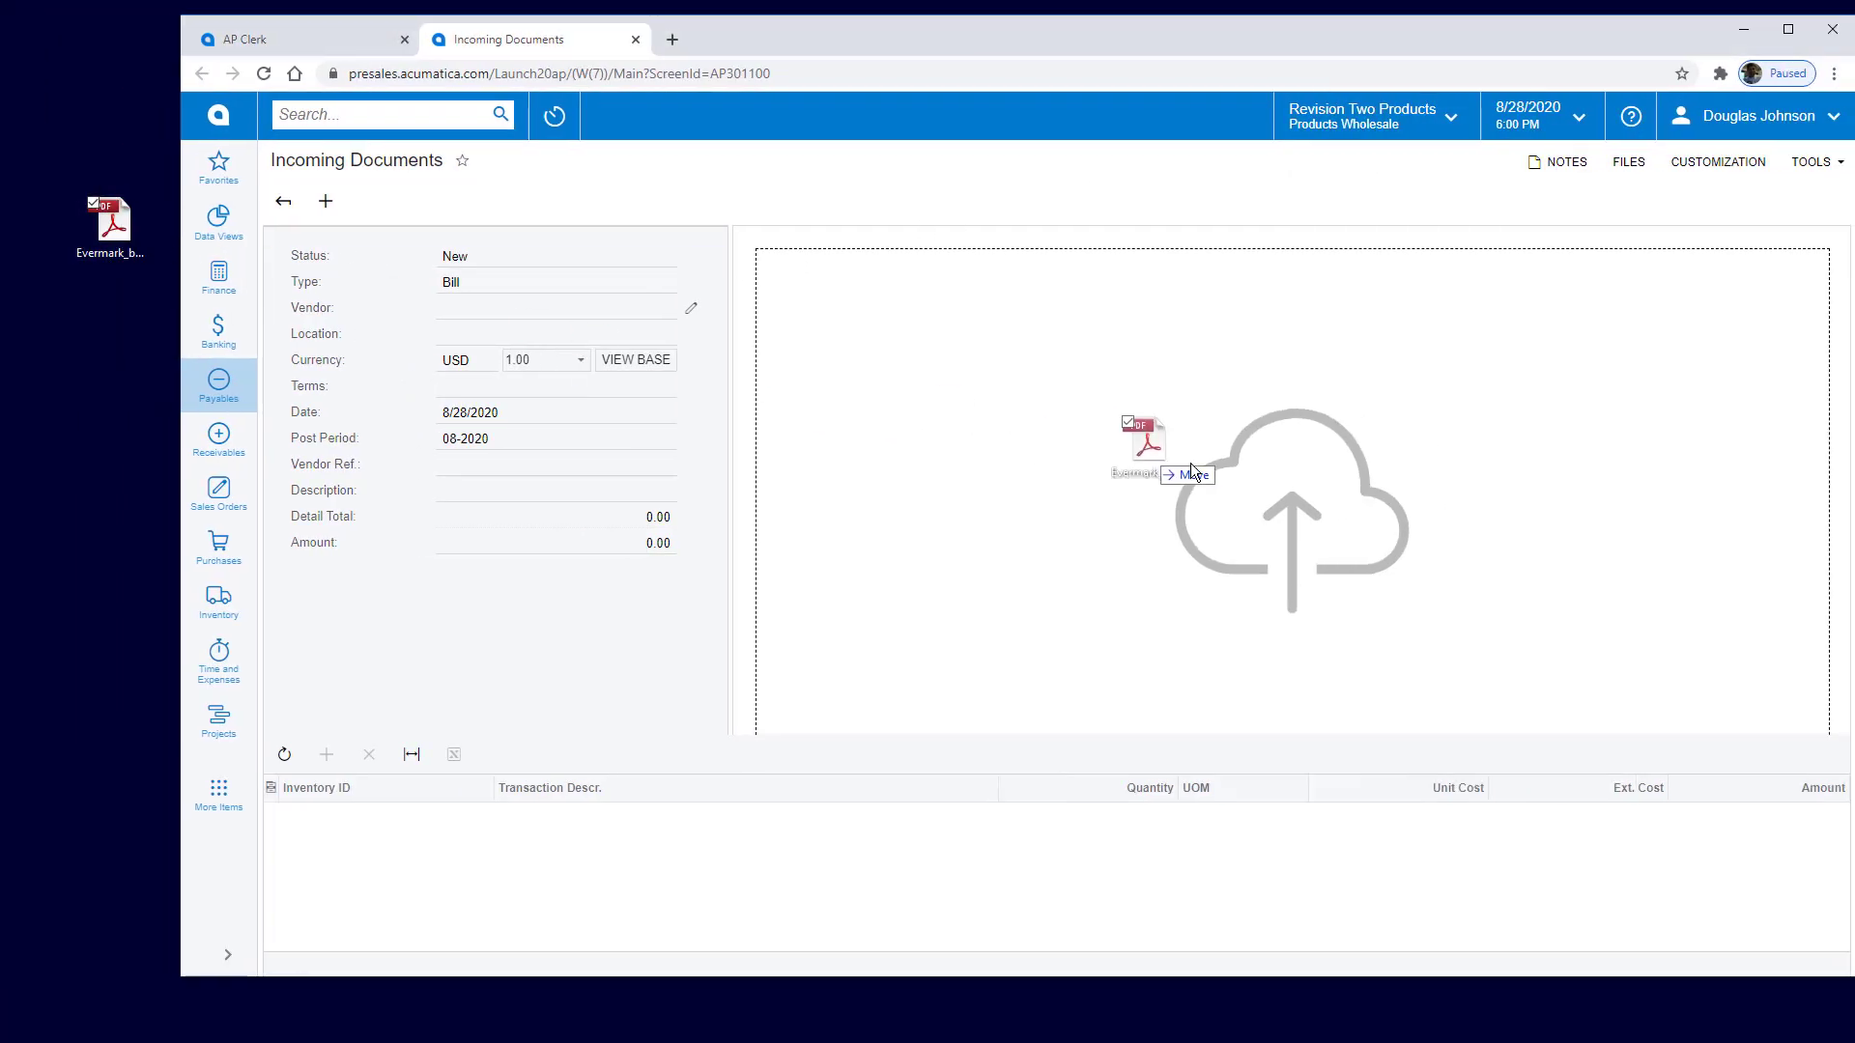
pyautogui.moveTo(111, 229); pyautogui.dragTo(1191, 462)
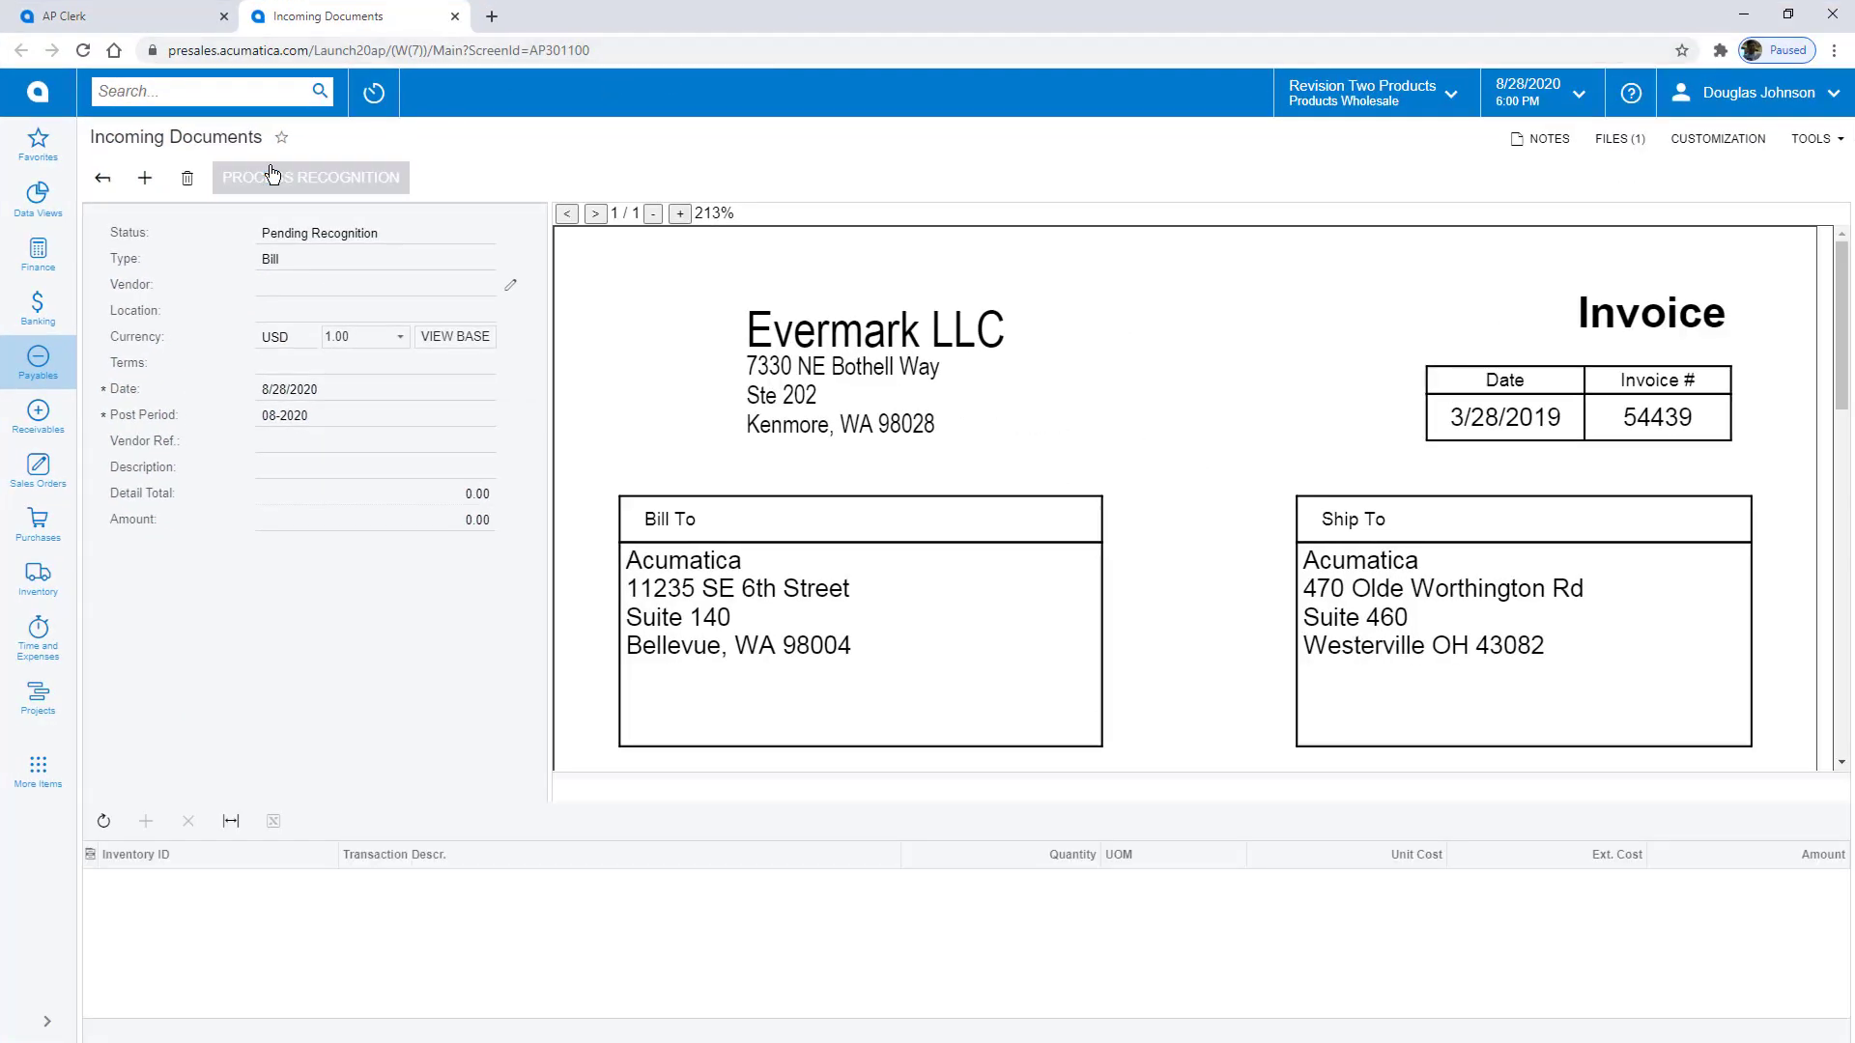
pyautogui.click(310, 177)
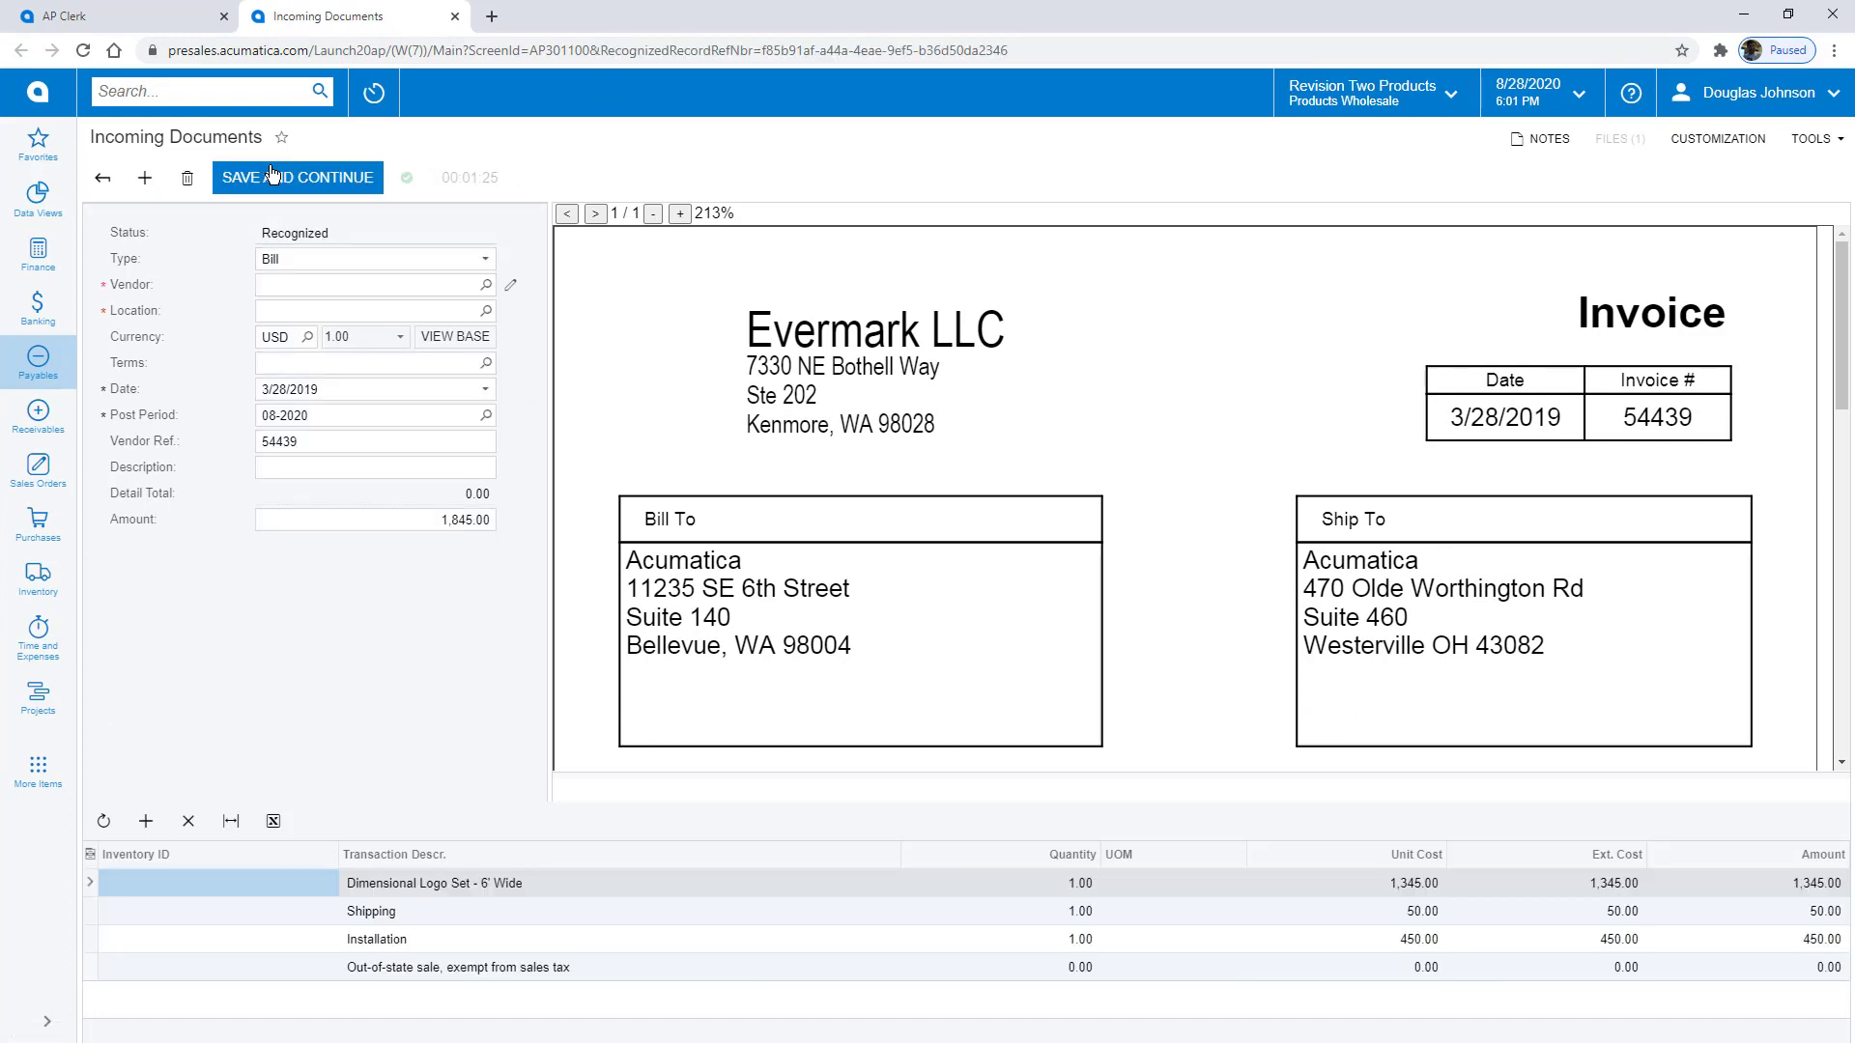
pyautogui.click(422, 285)
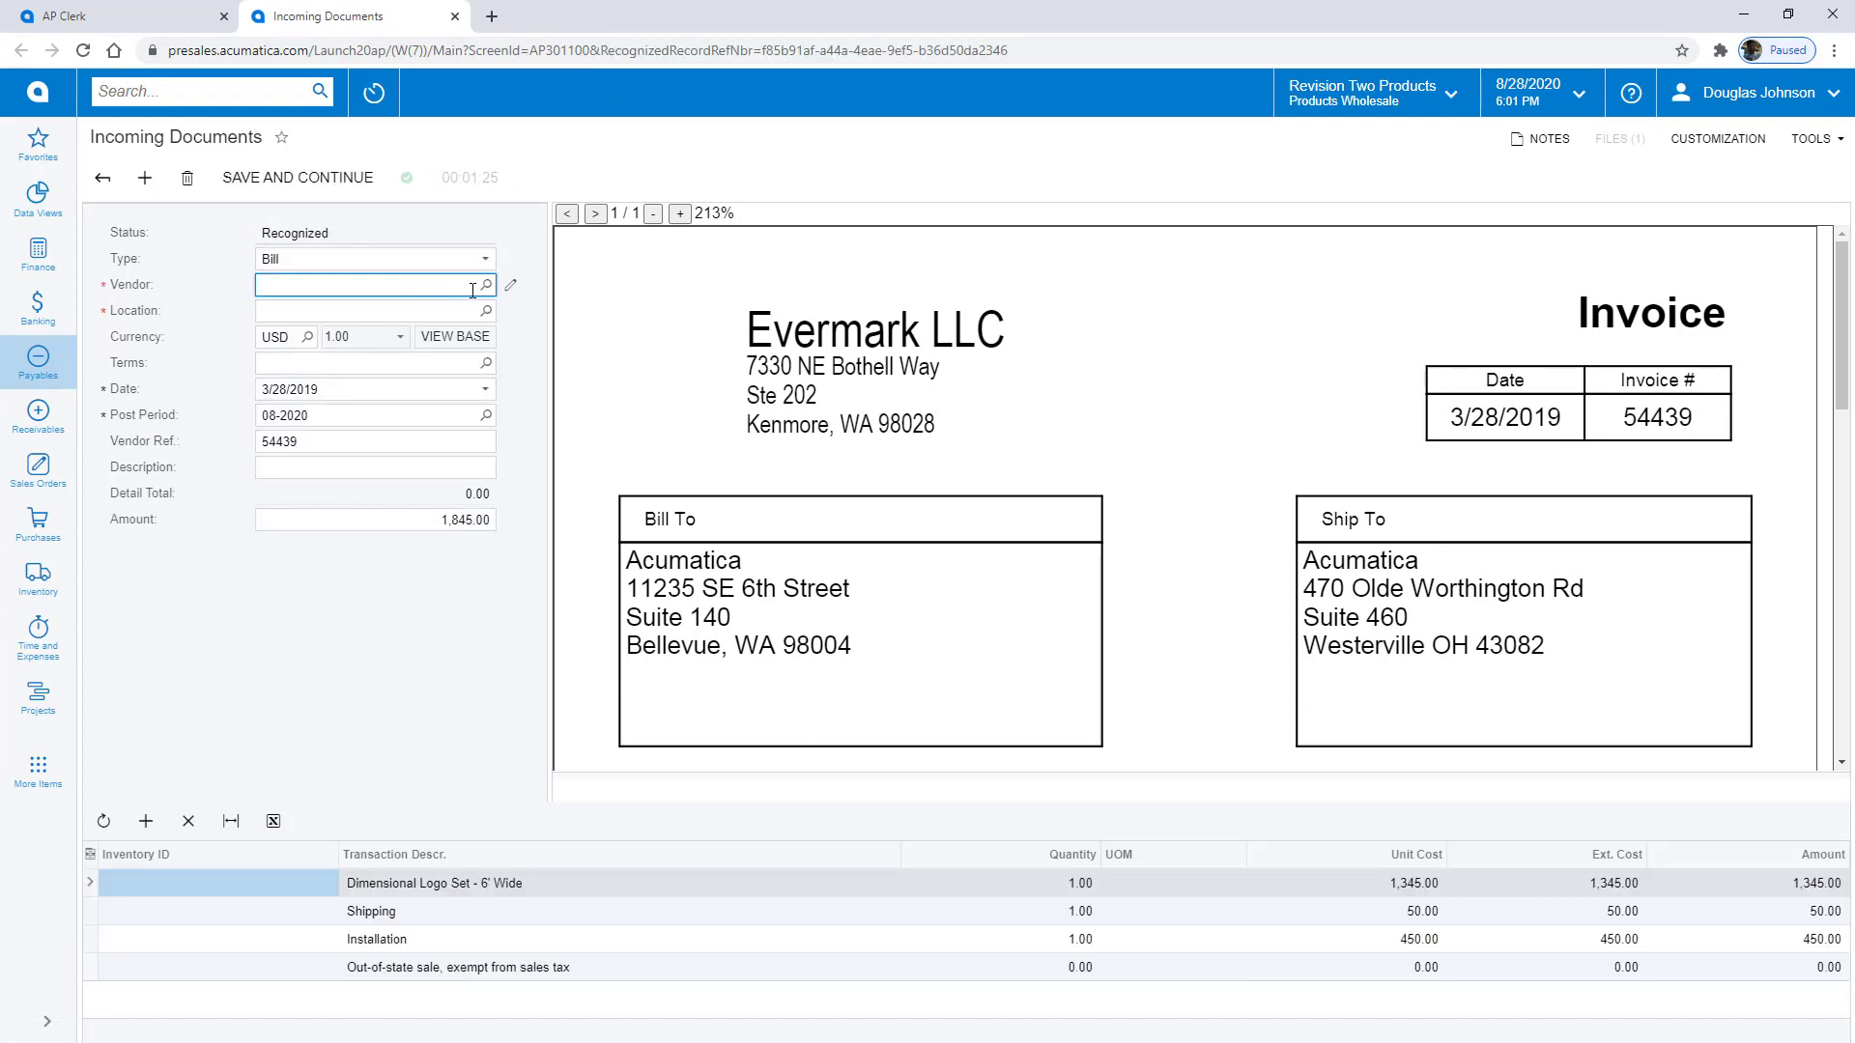
# Create vendor EVERMARK named Evermark with the looked-up Pittsburgh address.
pyautogui.click(510, 288)
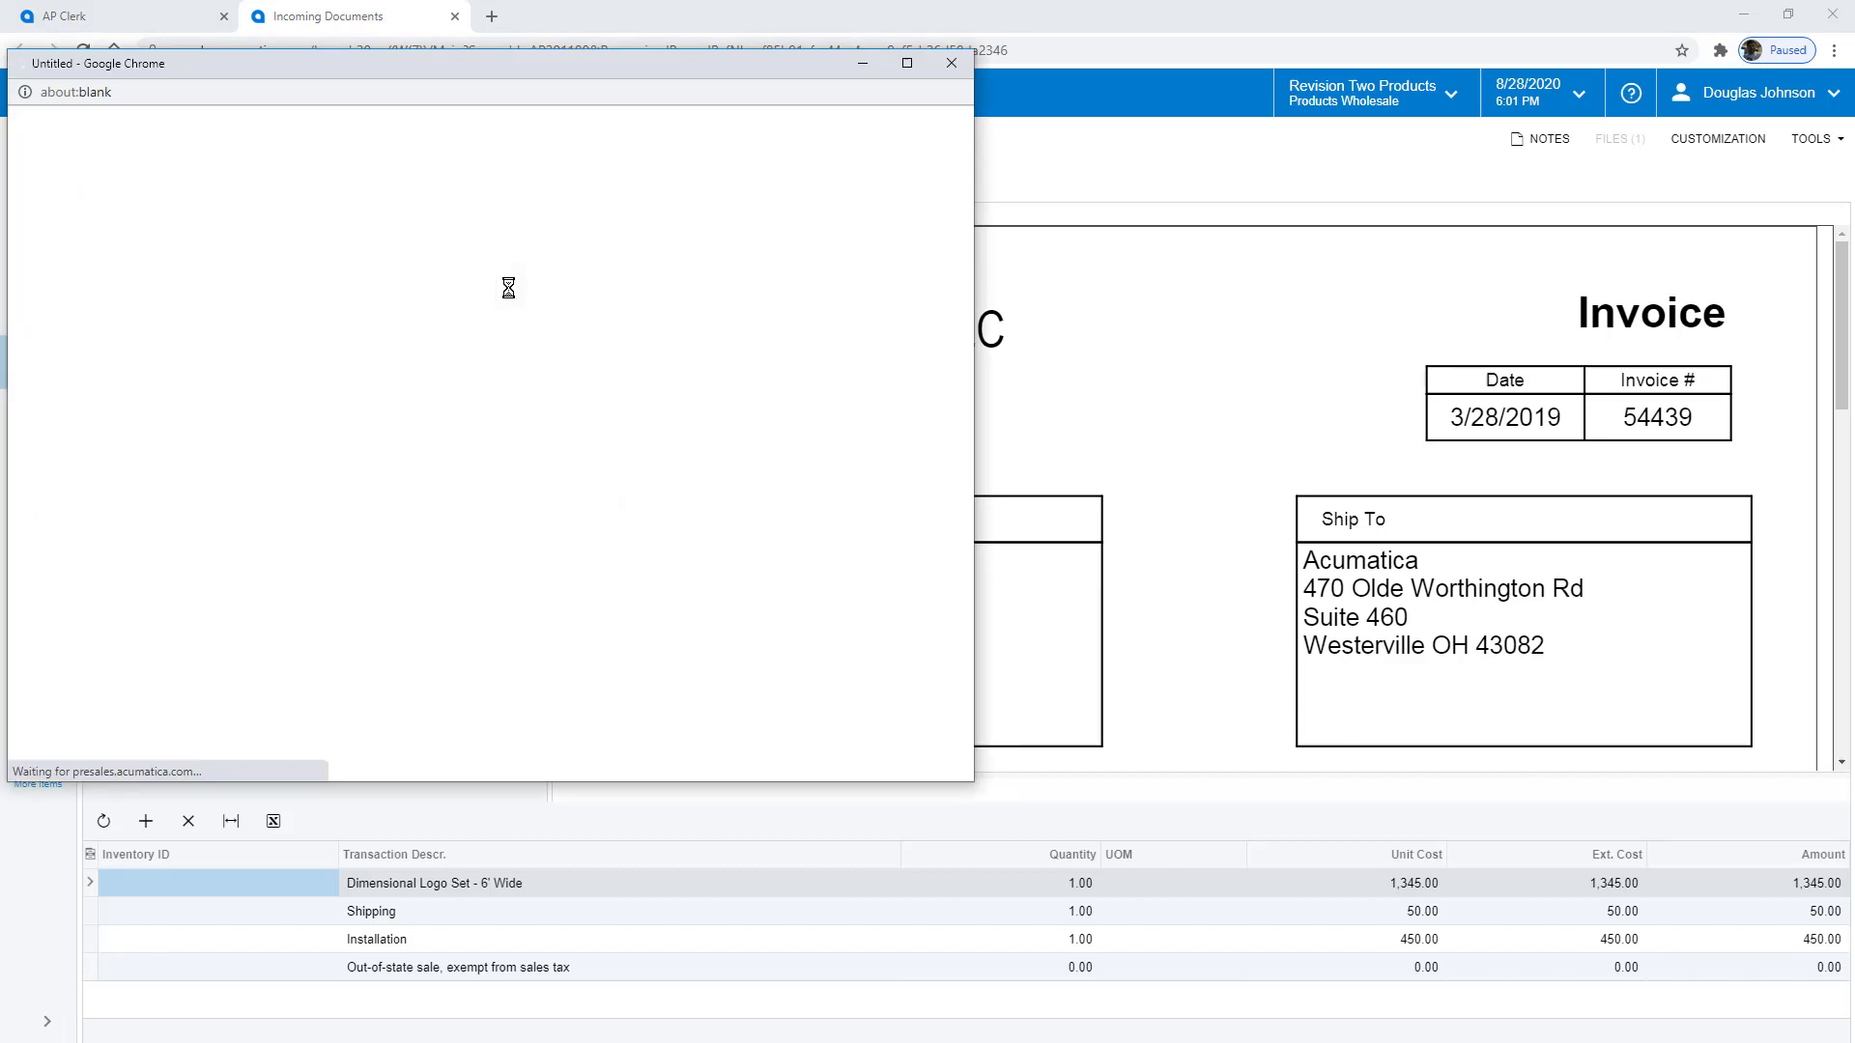
pyautogui.write('EVERMARK')
pyautogui.press('Tab')
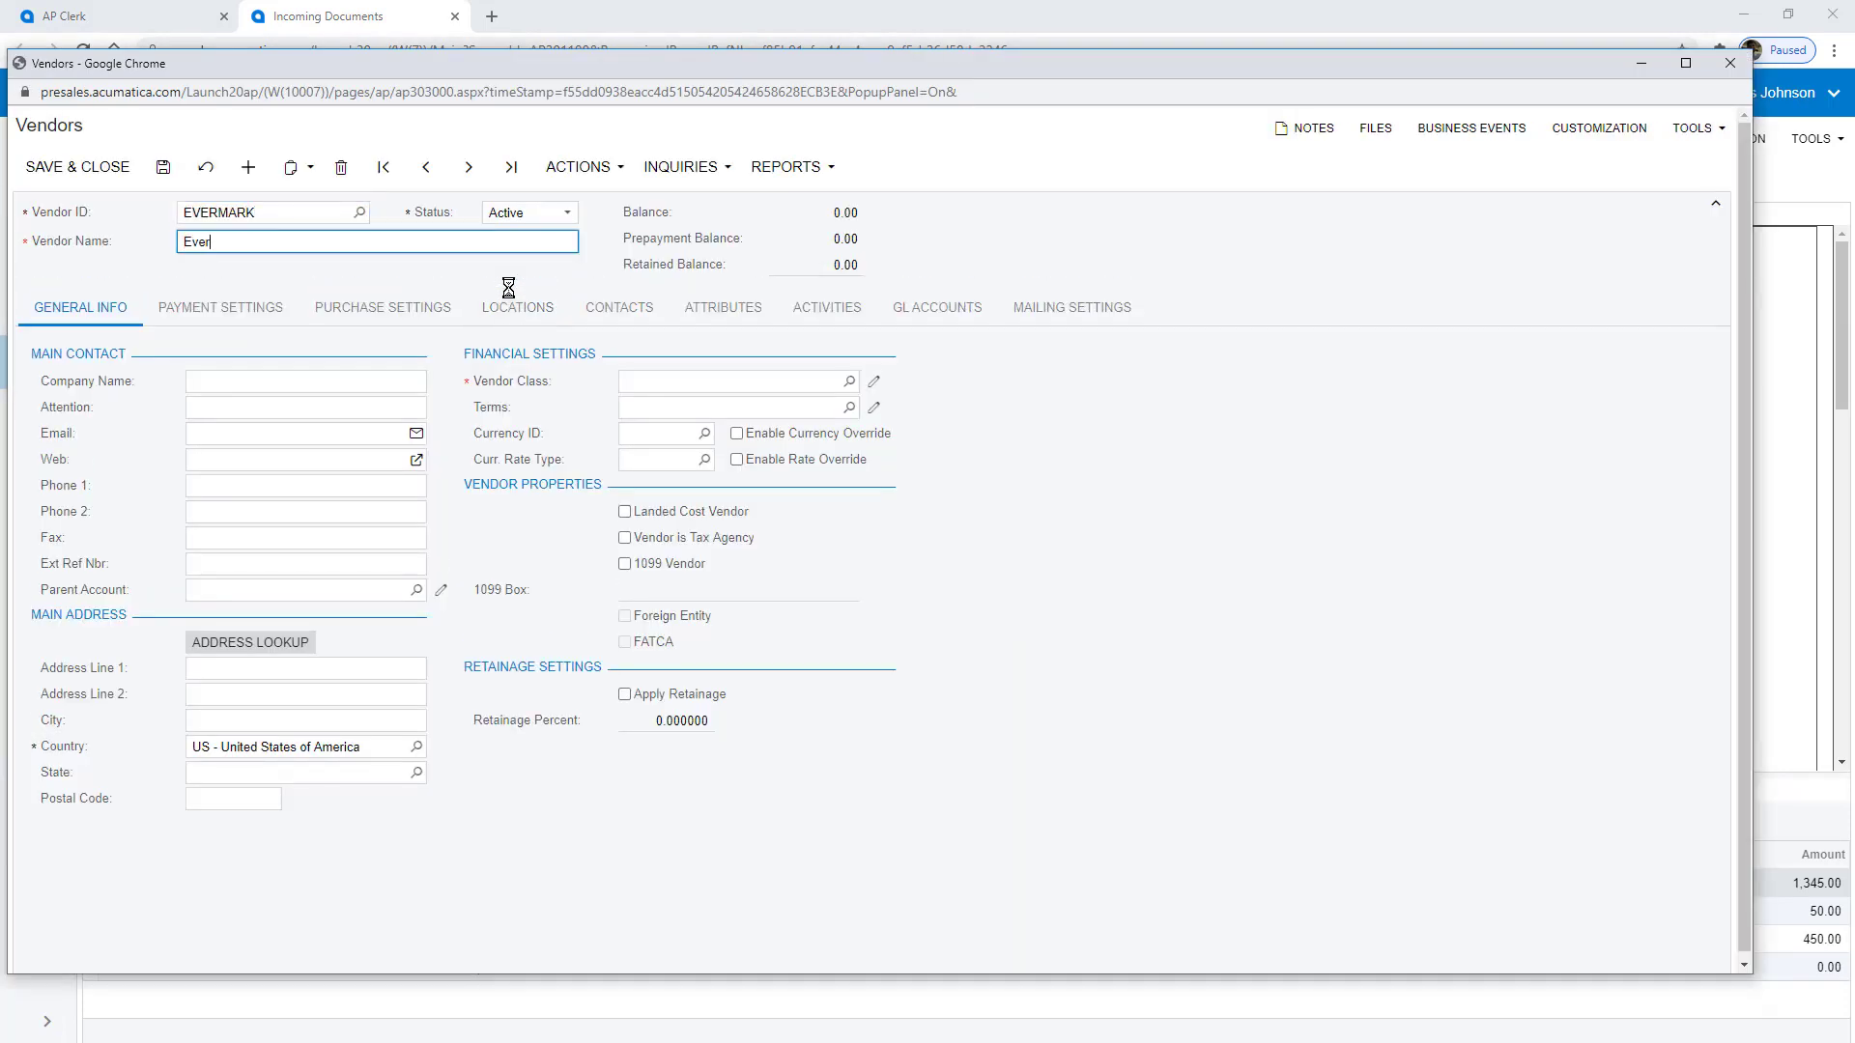
pyautogui.write('Evermark')
pyautogui.press('Tab')
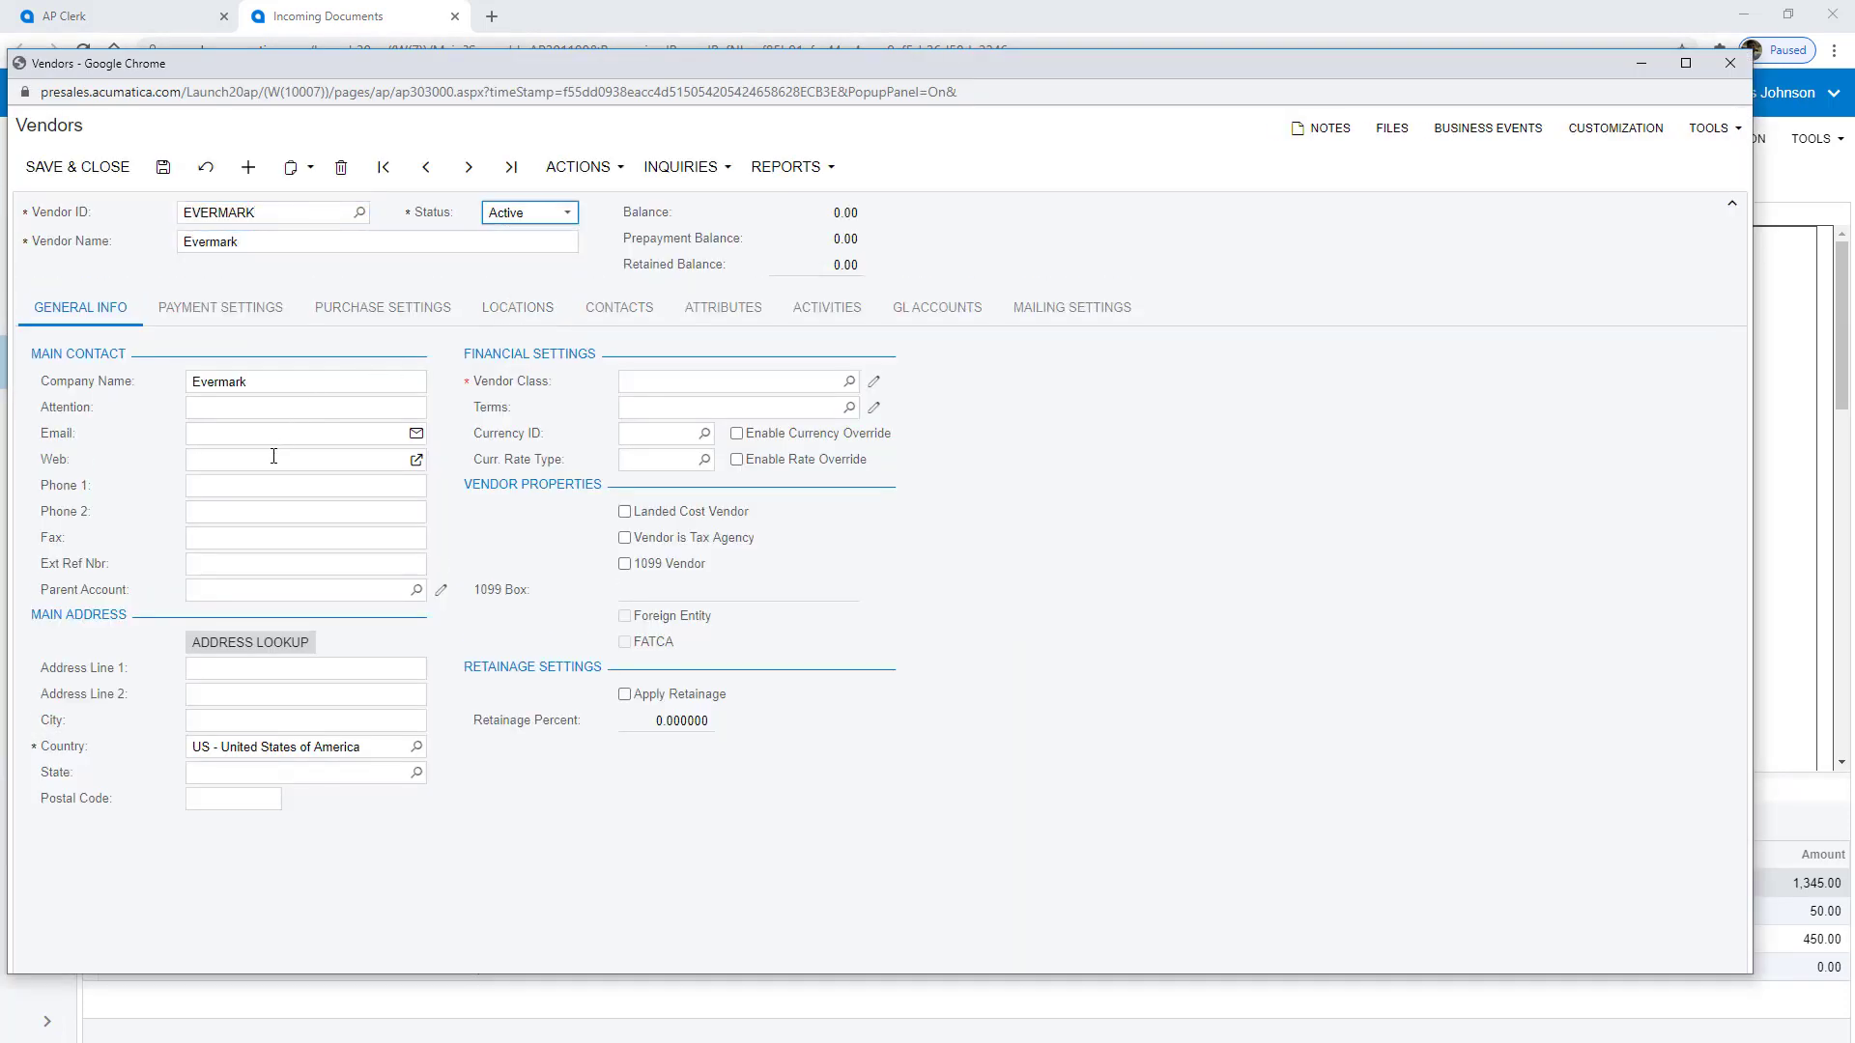
pyautogui.click(250, 642)
pyautogui.write('evermark')
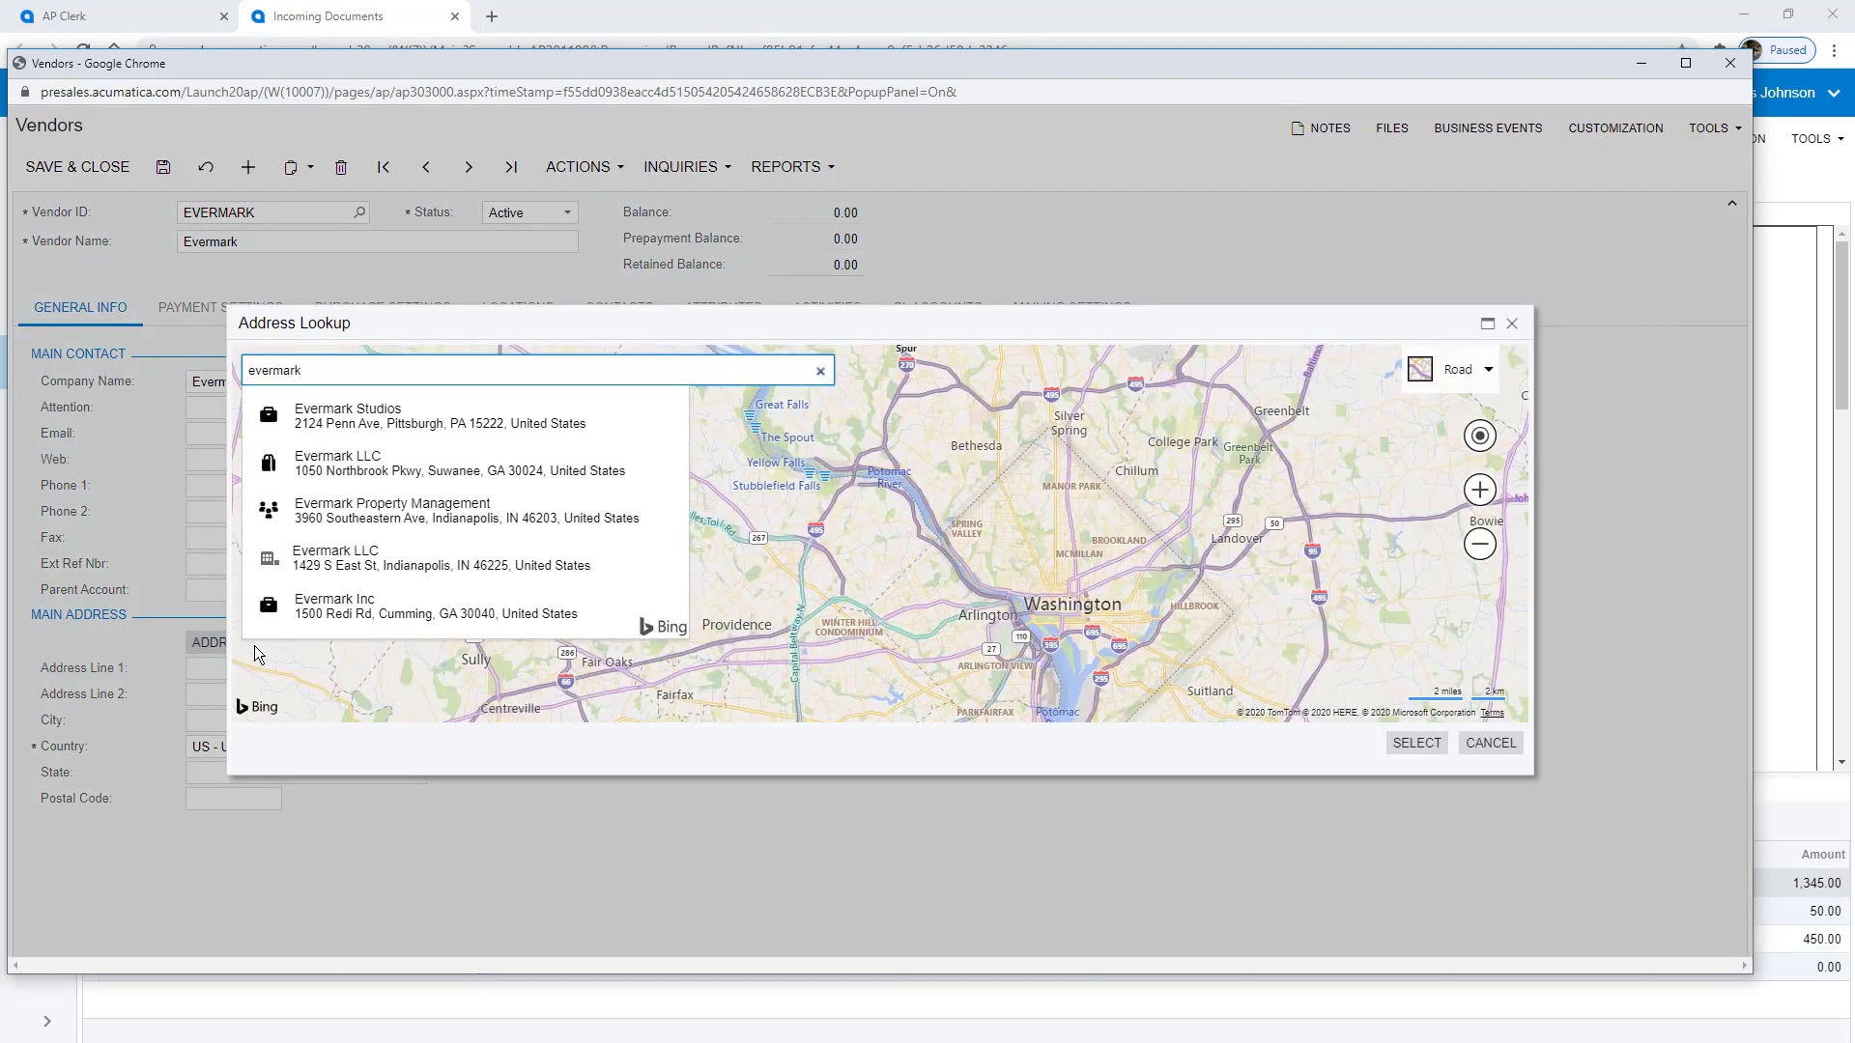
pyautogui.press('Down')
pyautogui.press('Return')
# Assign vendor class PRODUCT and save the new vendor back to the bill.
pyautogui.click(1415, 742)
pyautogui.click(850, 379)
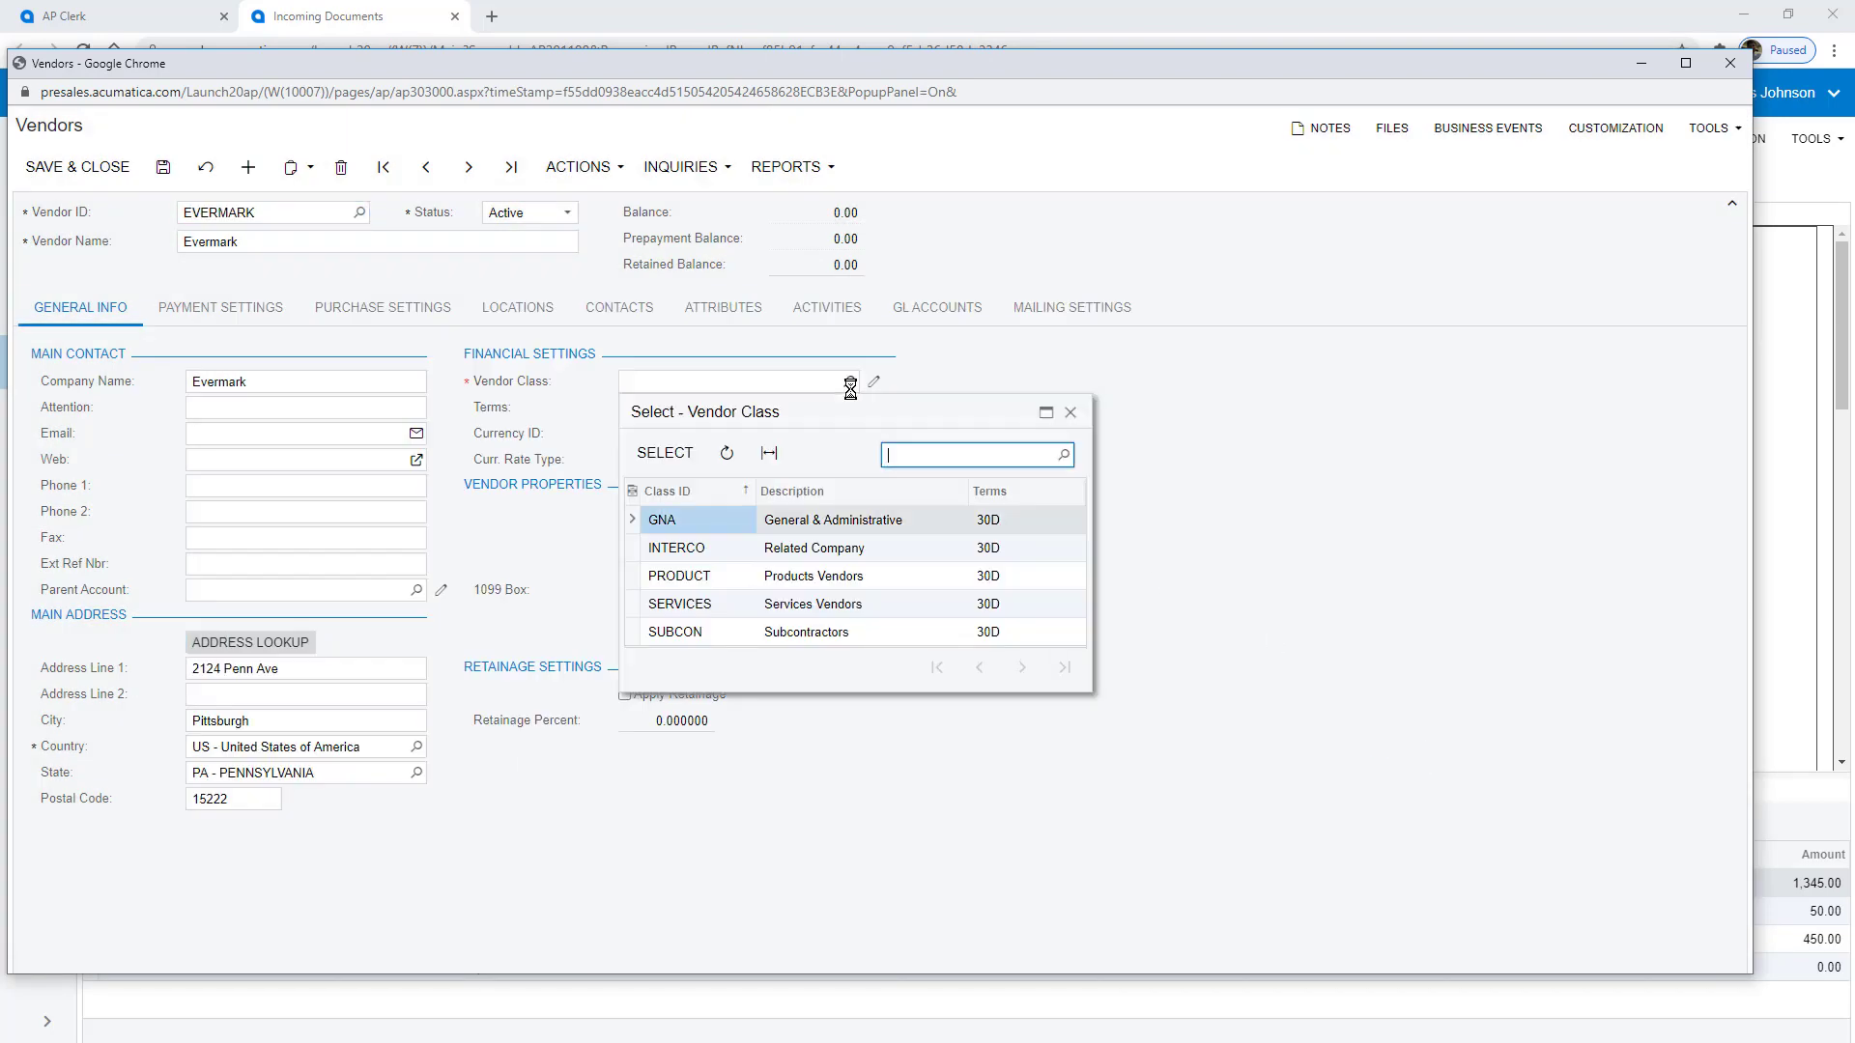
pyautogui.doubleClick(688, 568)
pyautogui.click(78, 167)
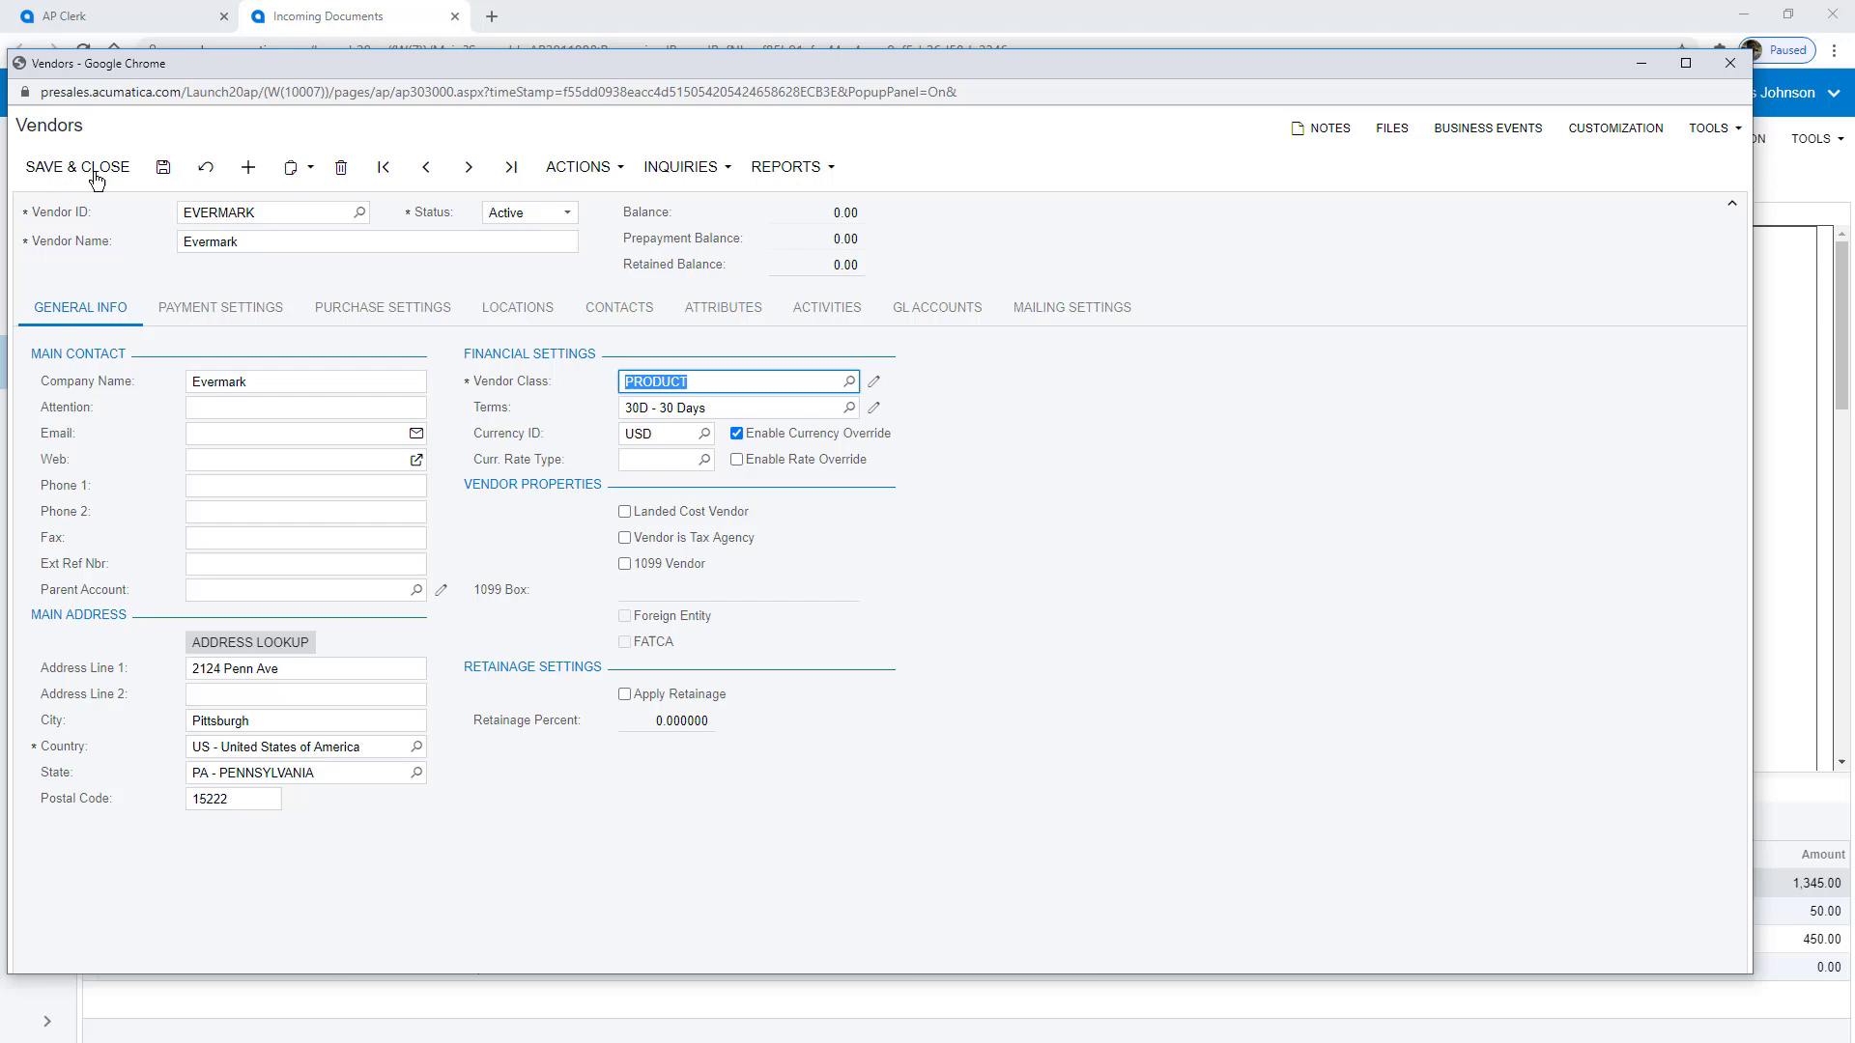
# Delete the zero-amount out-of-state sale line and save the document as bill 002474.
pyautogui.click(653, 212)
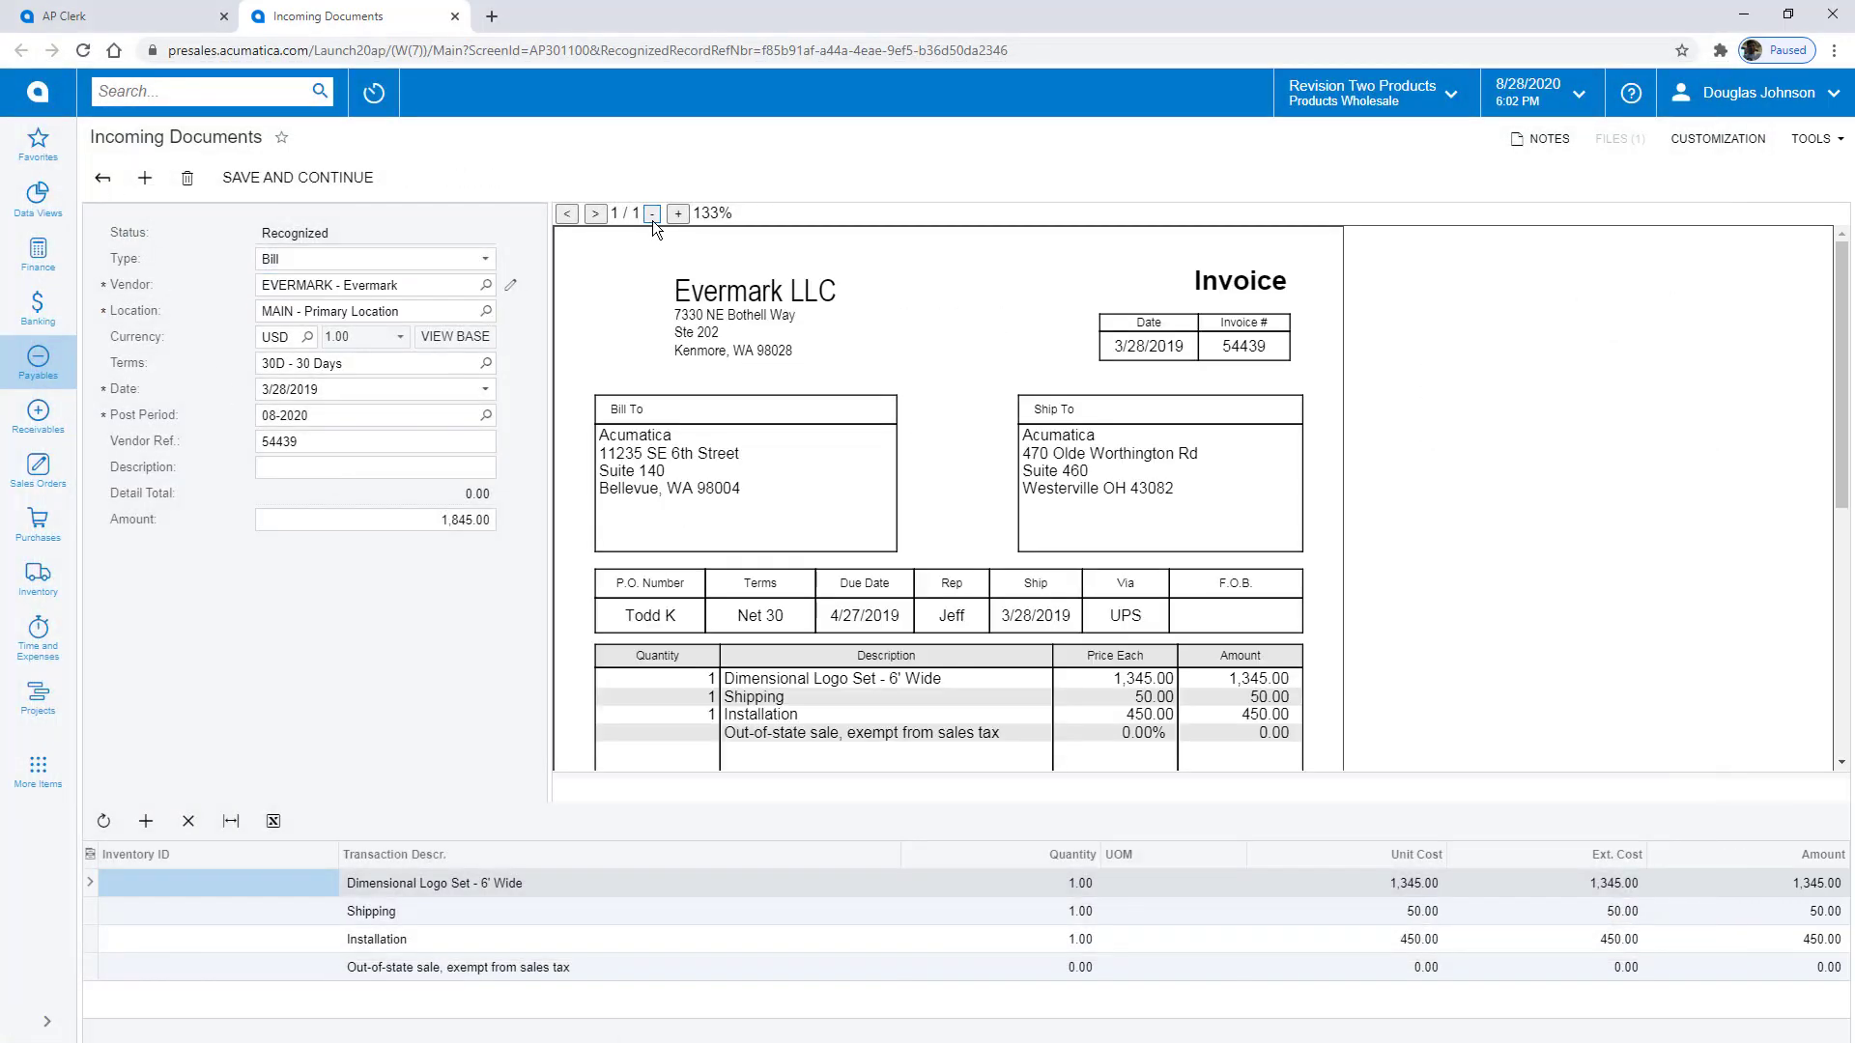
pyautogui.click(378, 968)
pyautogui.click(188, 821)
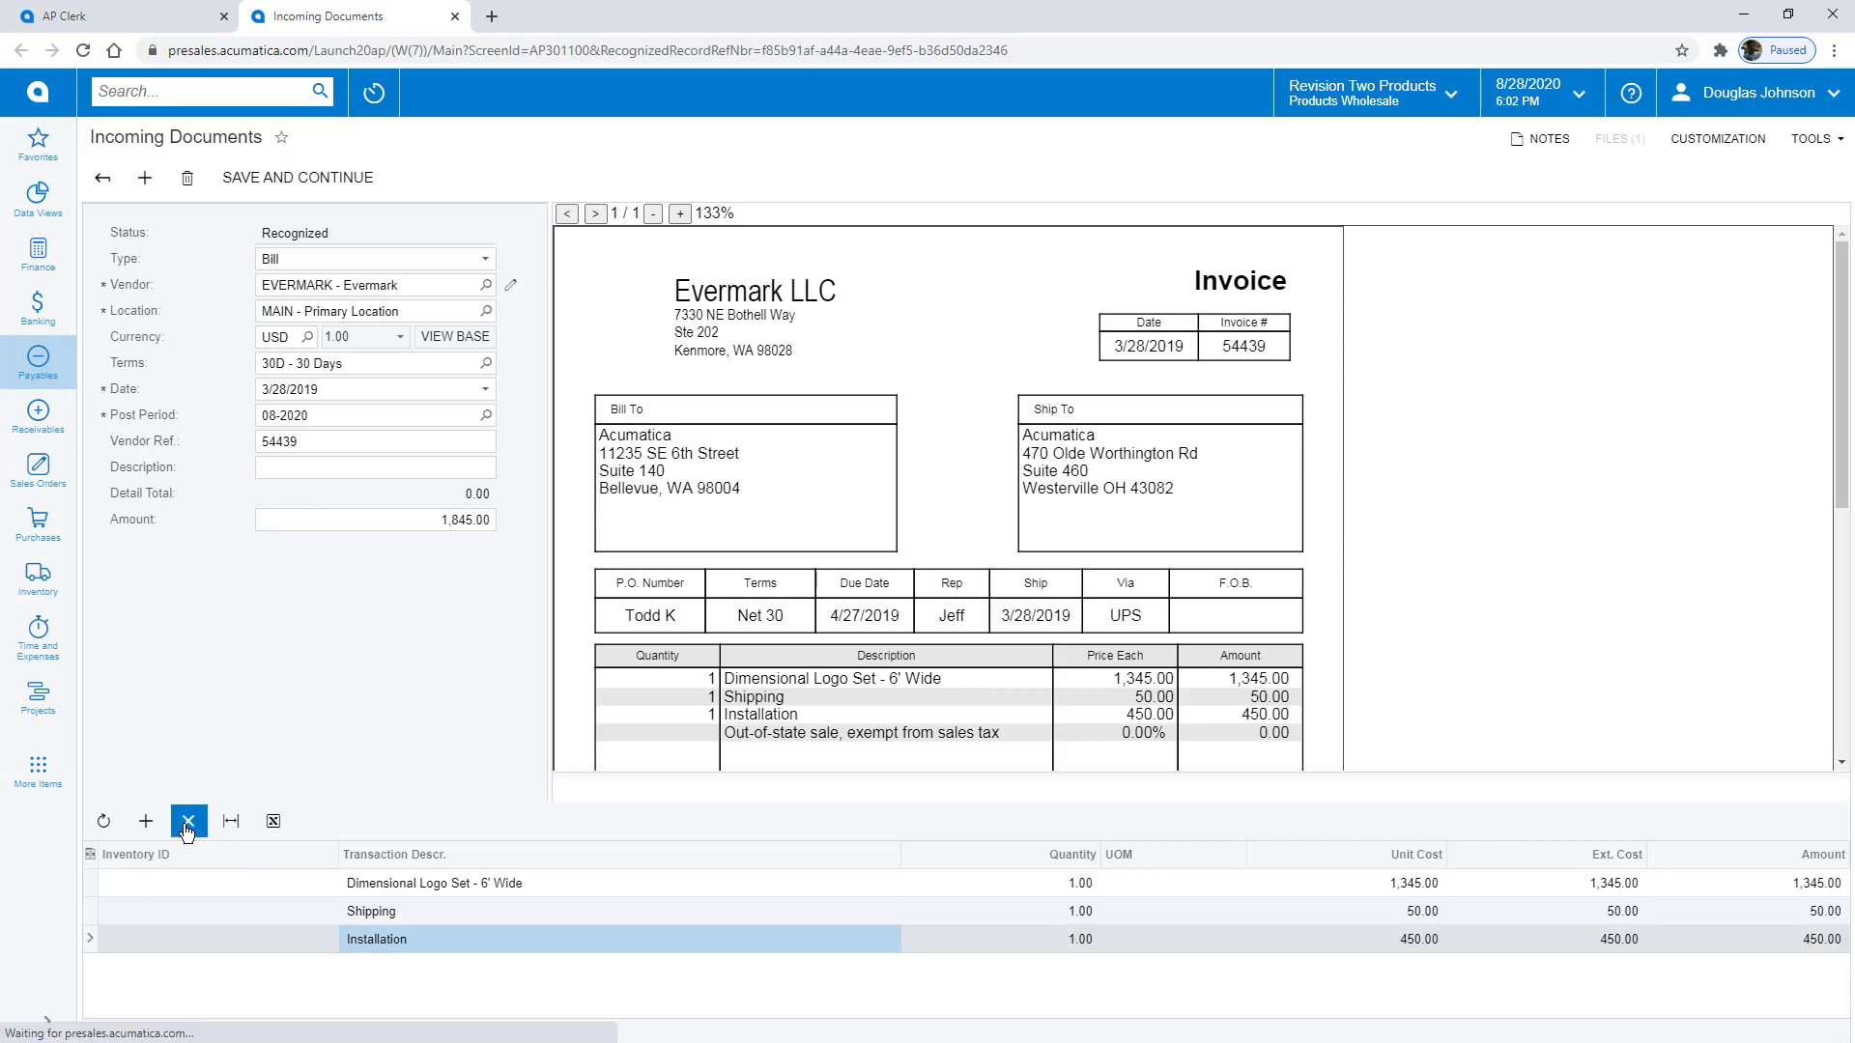
pyautogui.click(297, 178)
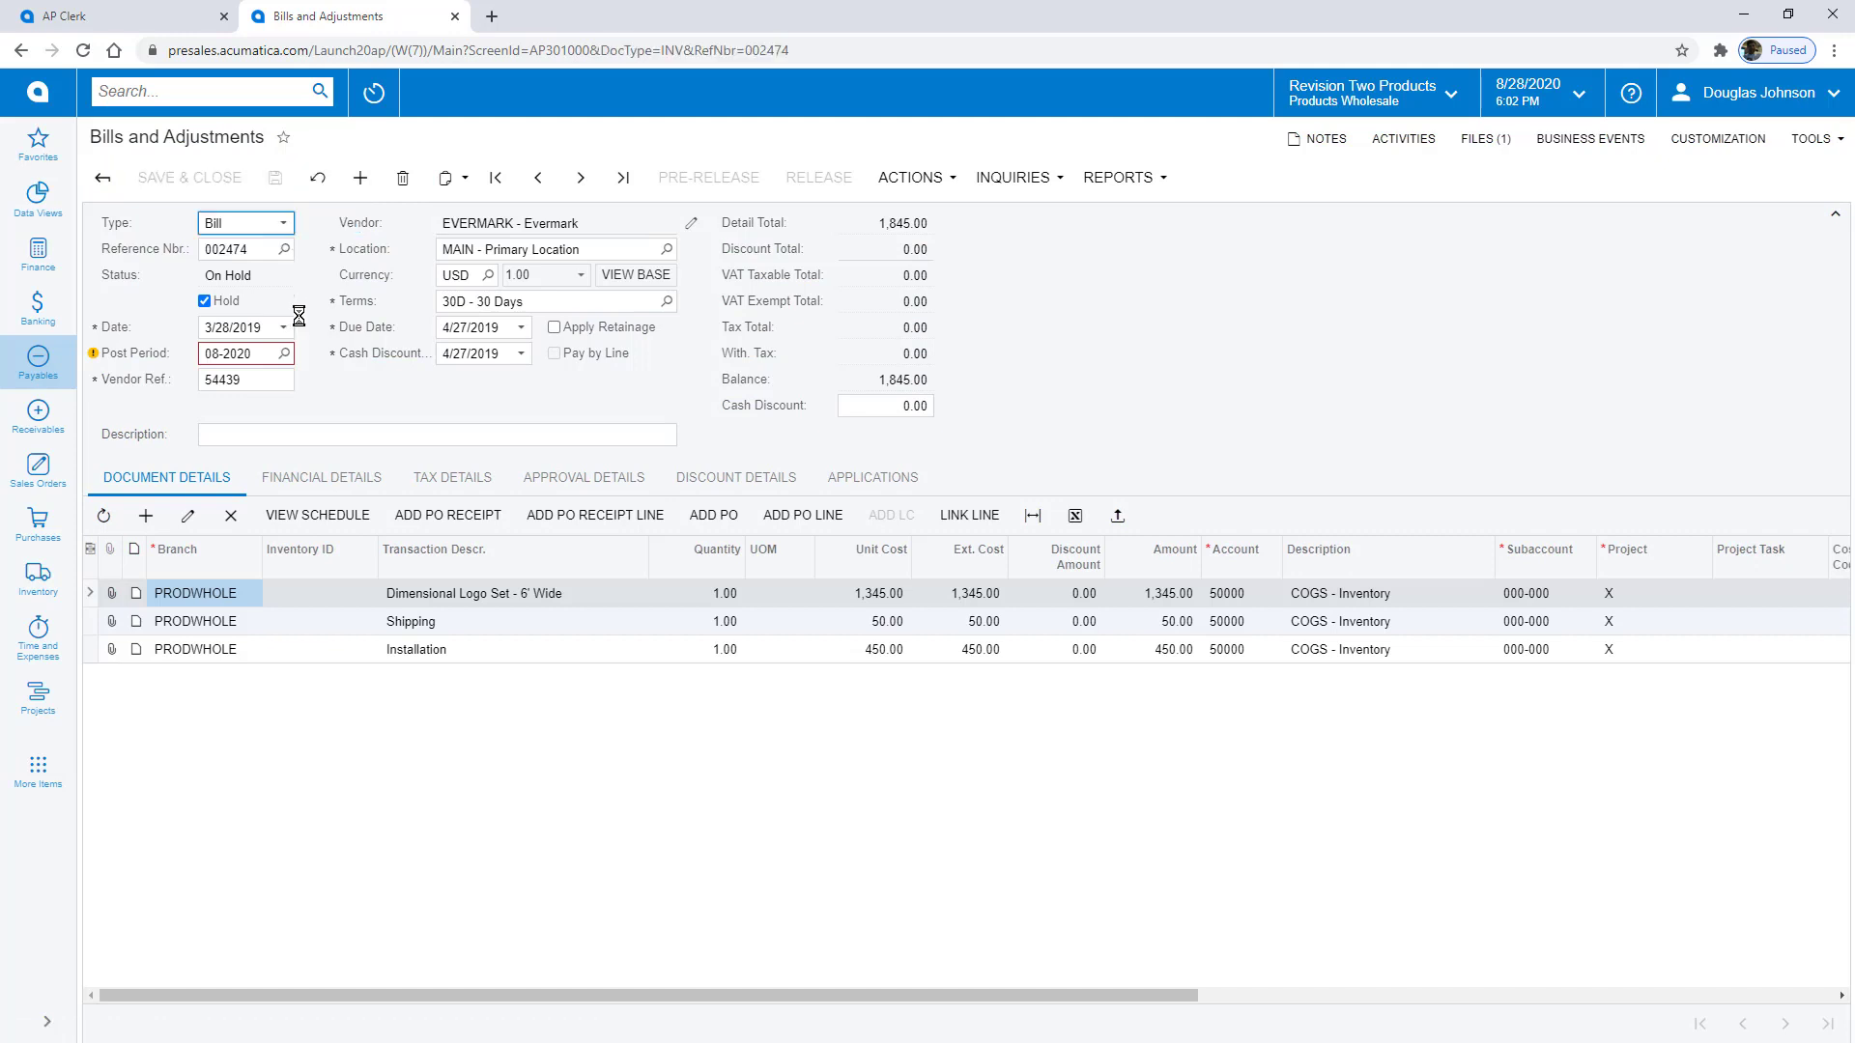
# Review Enable/Disable Features for Document Recognition Service, then go to My Profile.
pyautogui.click(211, 91)
pyautogui.write('enable')
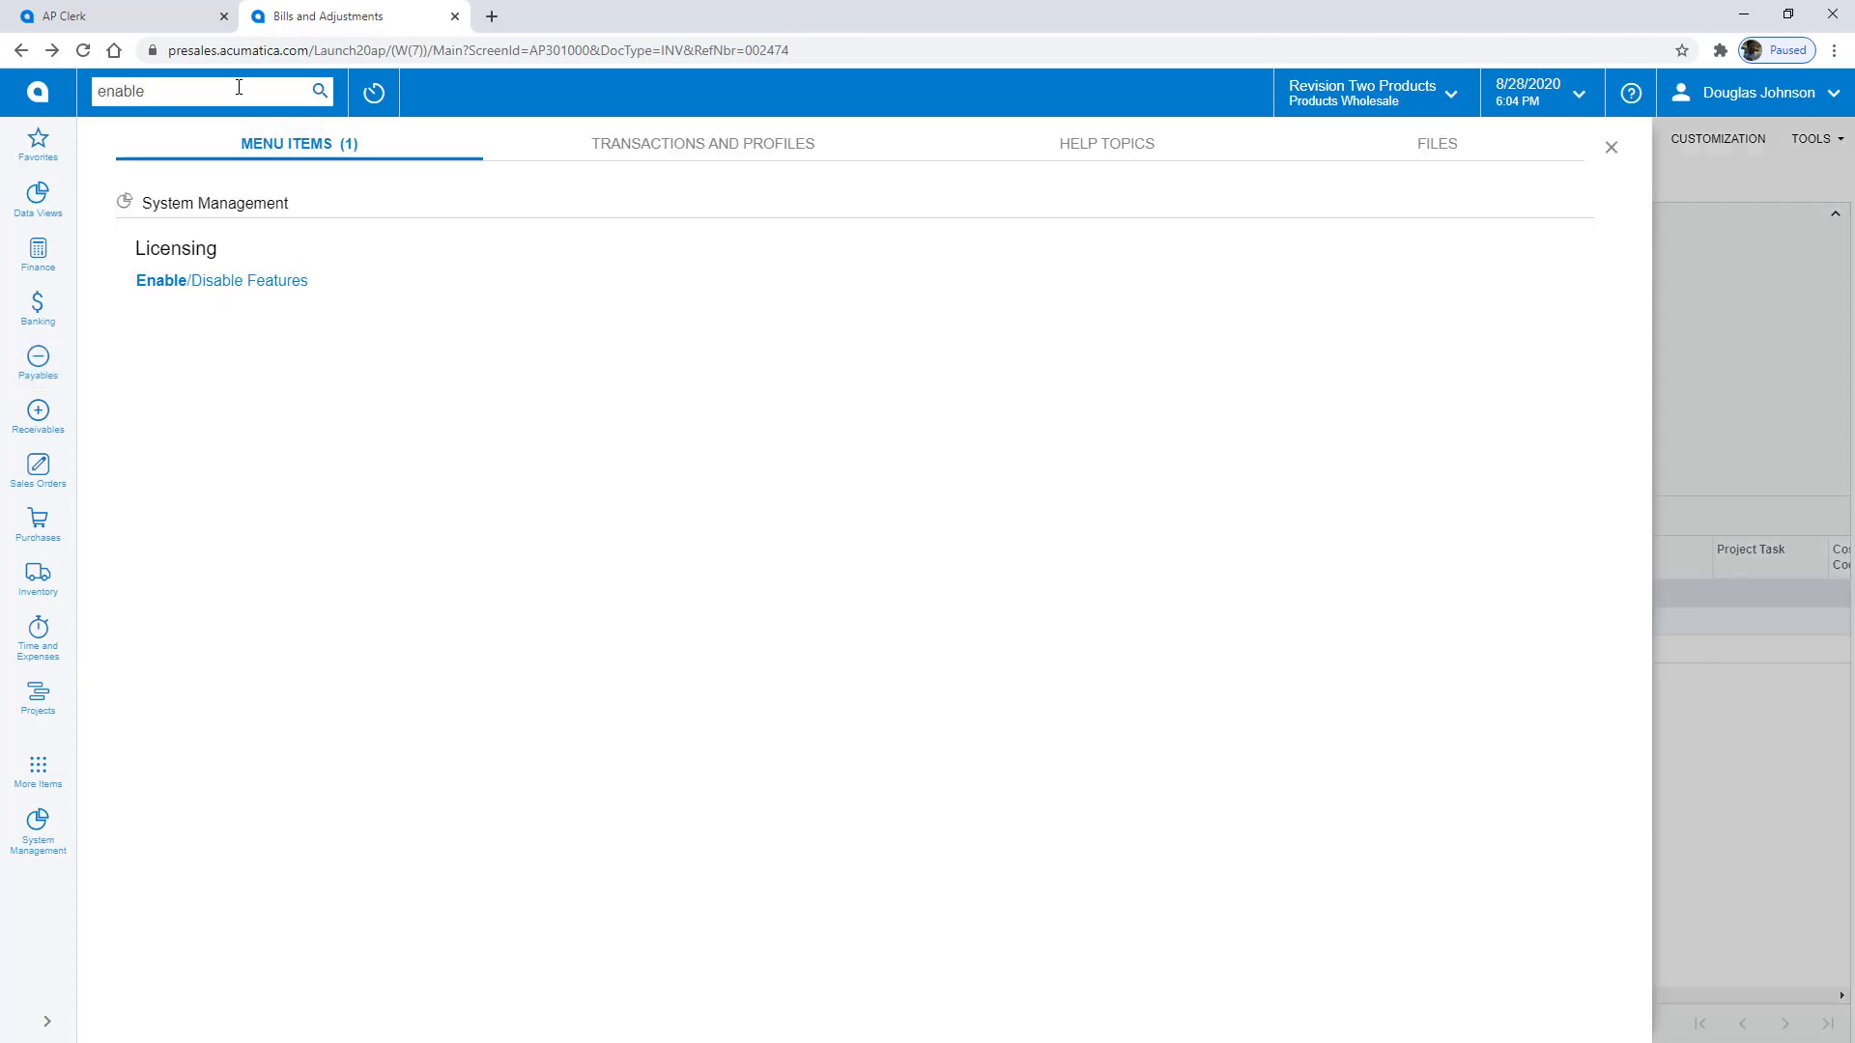
pyautogui.click(217, 279)
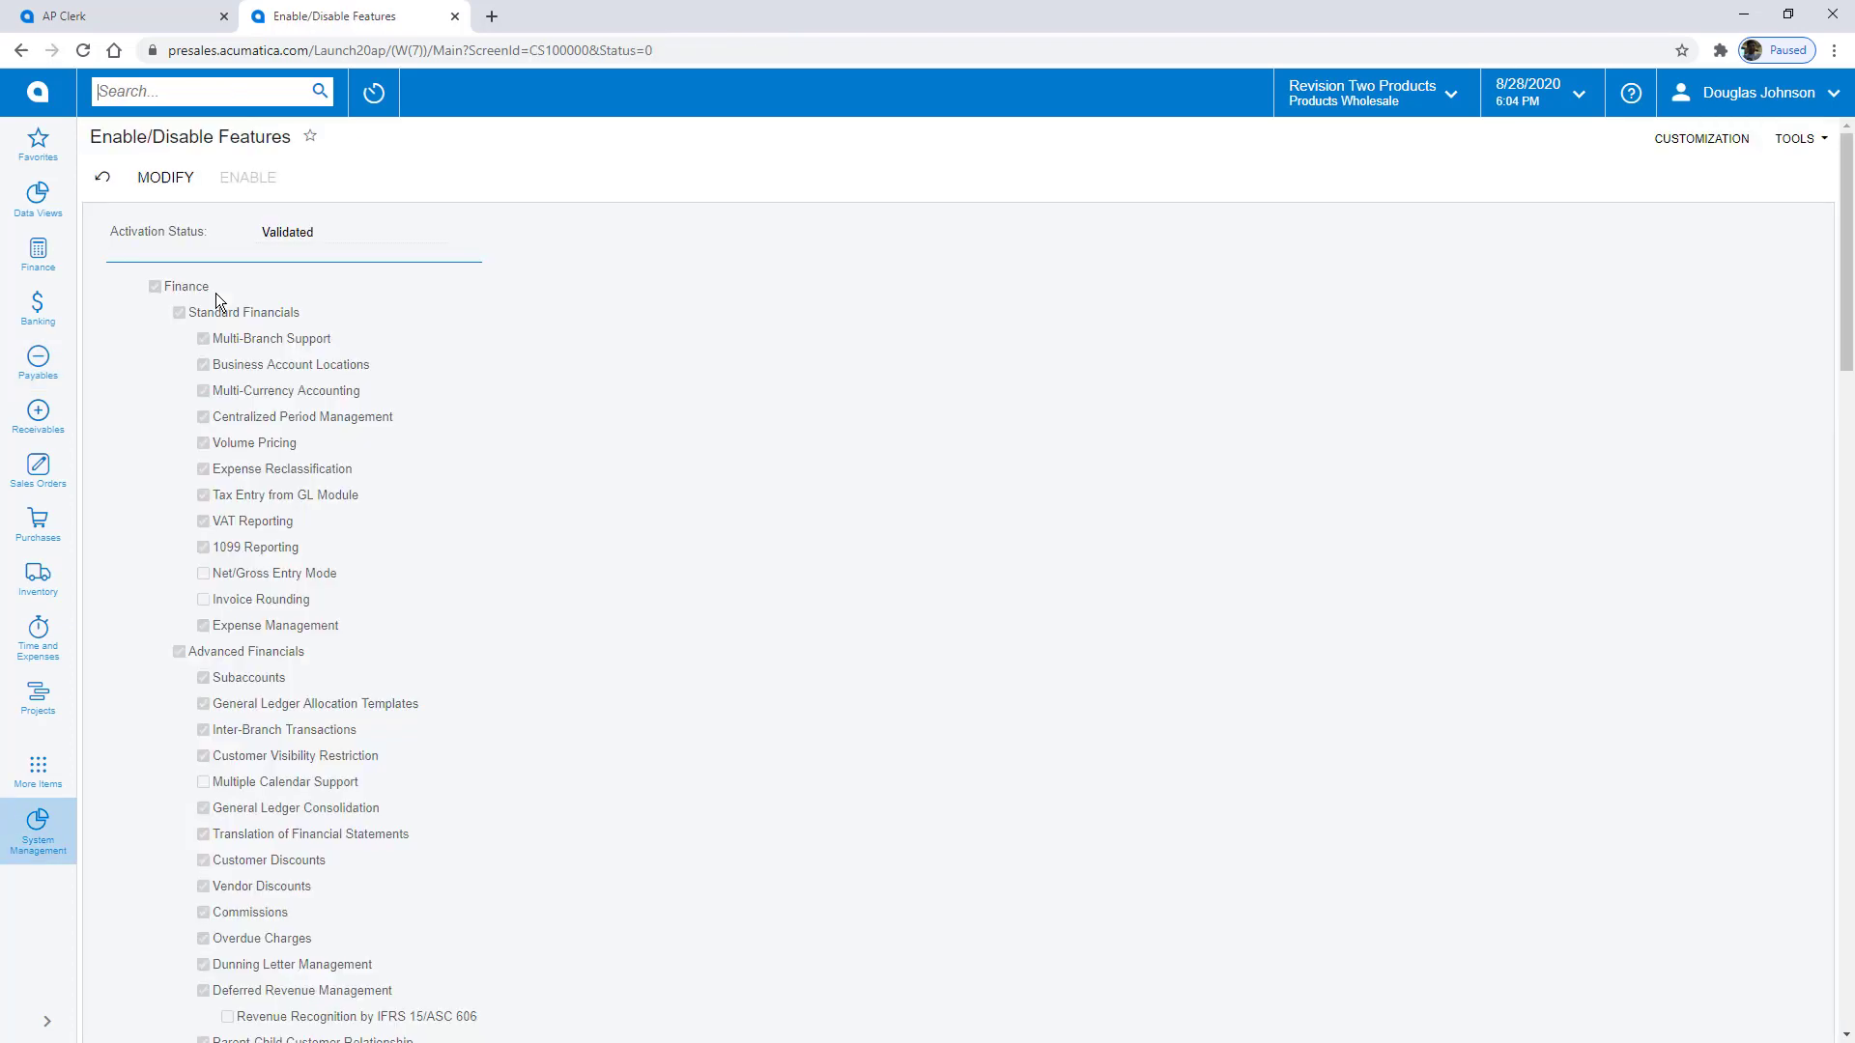
pyautogui.scroll(-10, 217, 293)
pyautogui.scroll(-5, 216, 293)
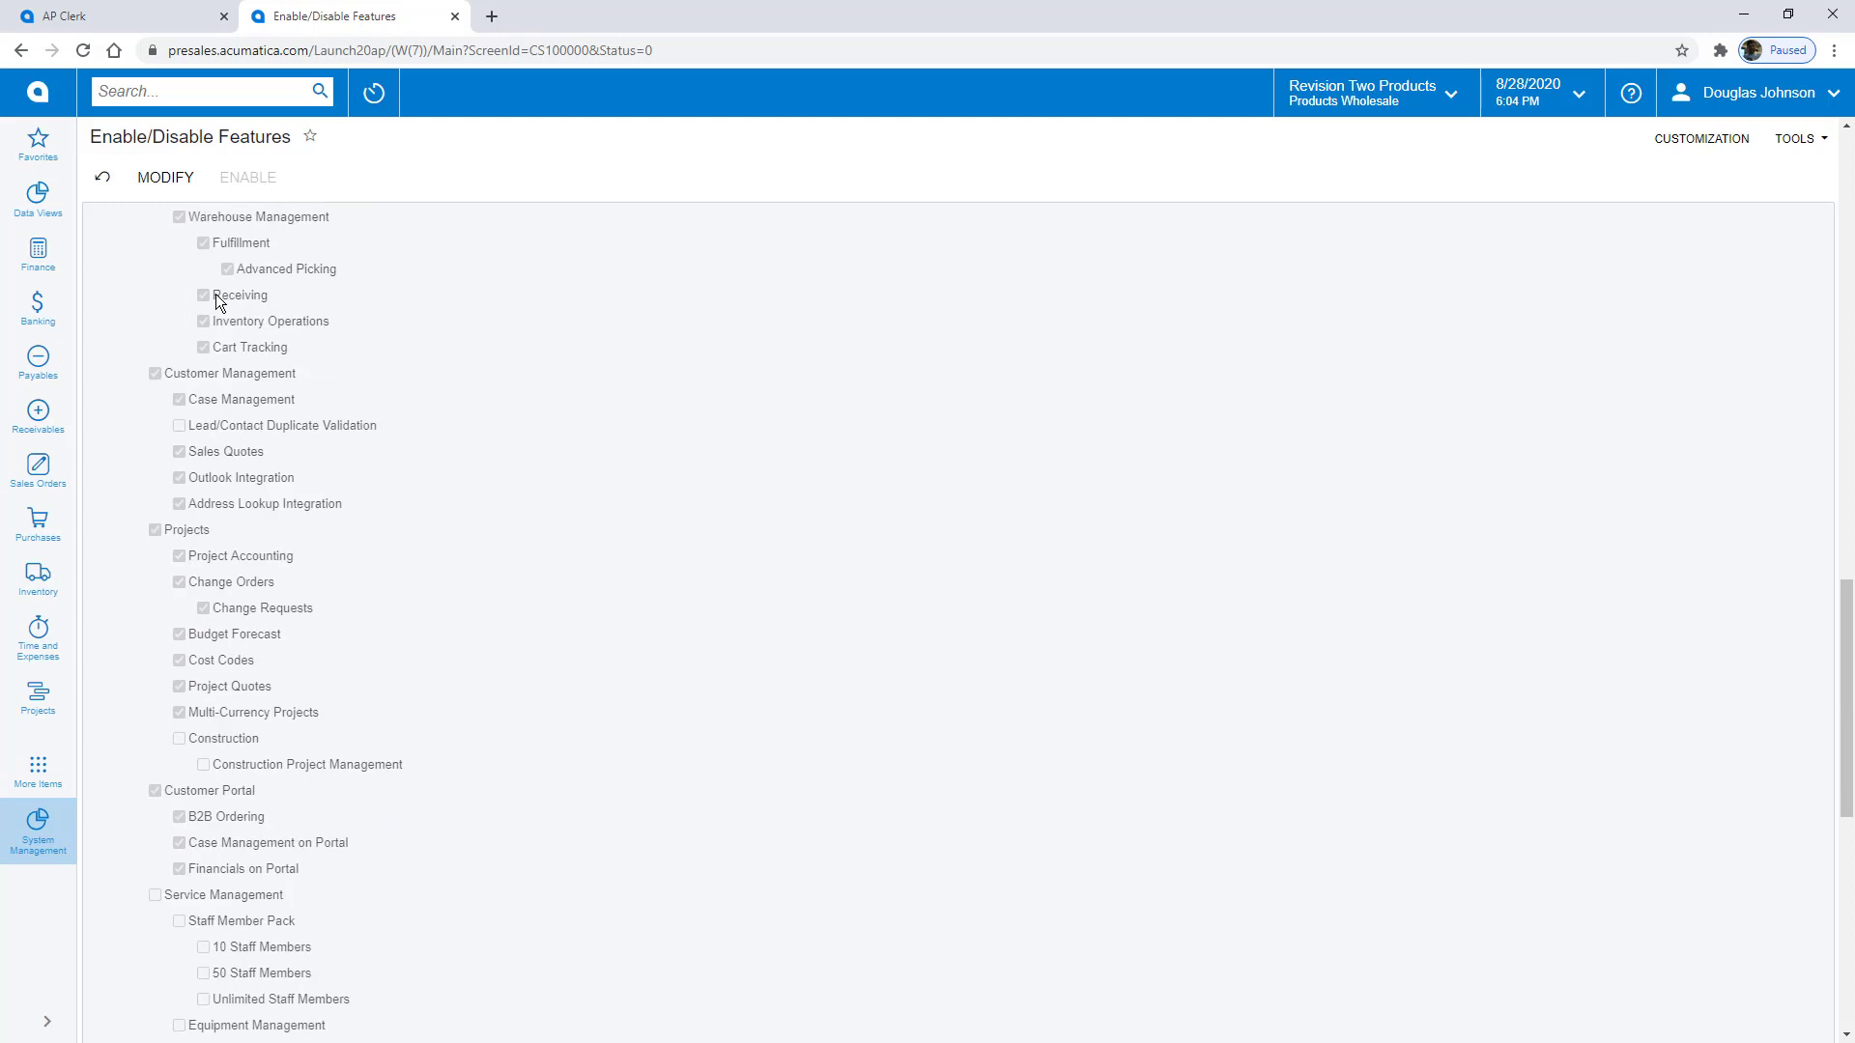
pyautogui.scroll(-8, 215, 301)
pyautogui.scroll(-5, 217, 301)
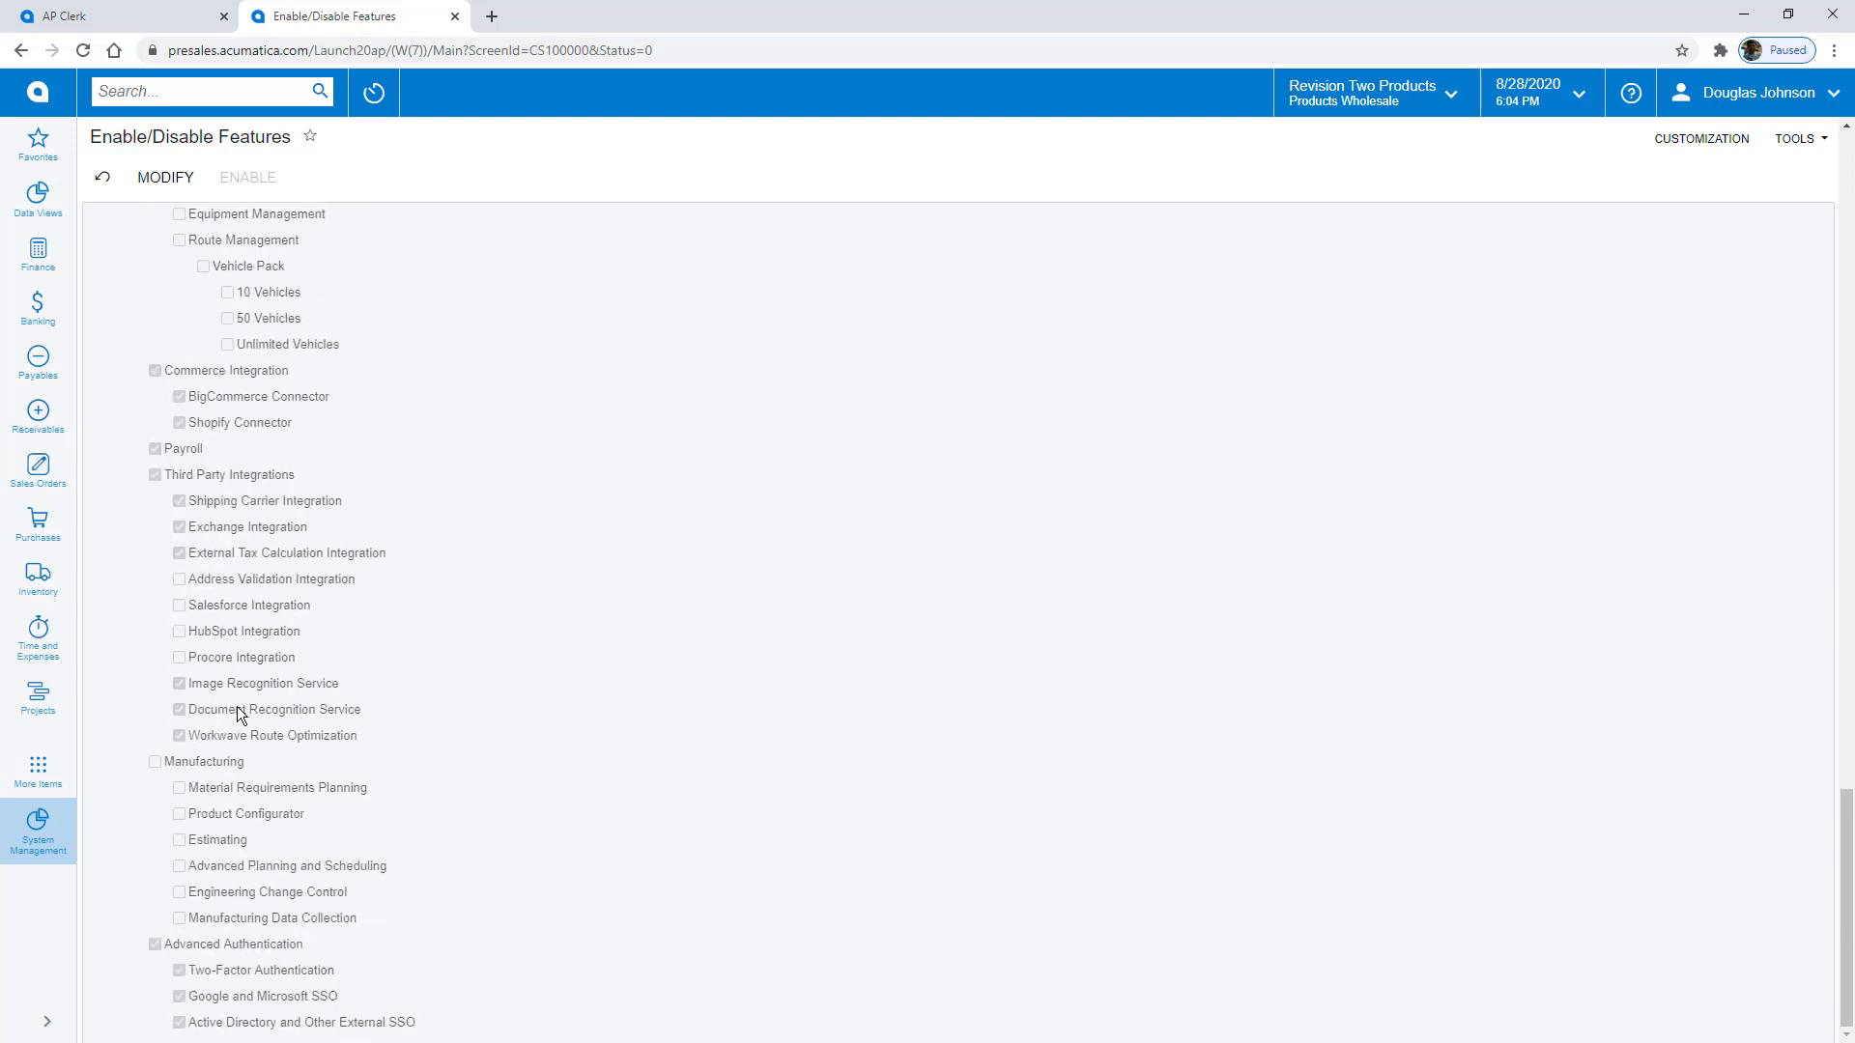
pyautogui.click(1757, 91)
pyautogui.click(1767, 194)
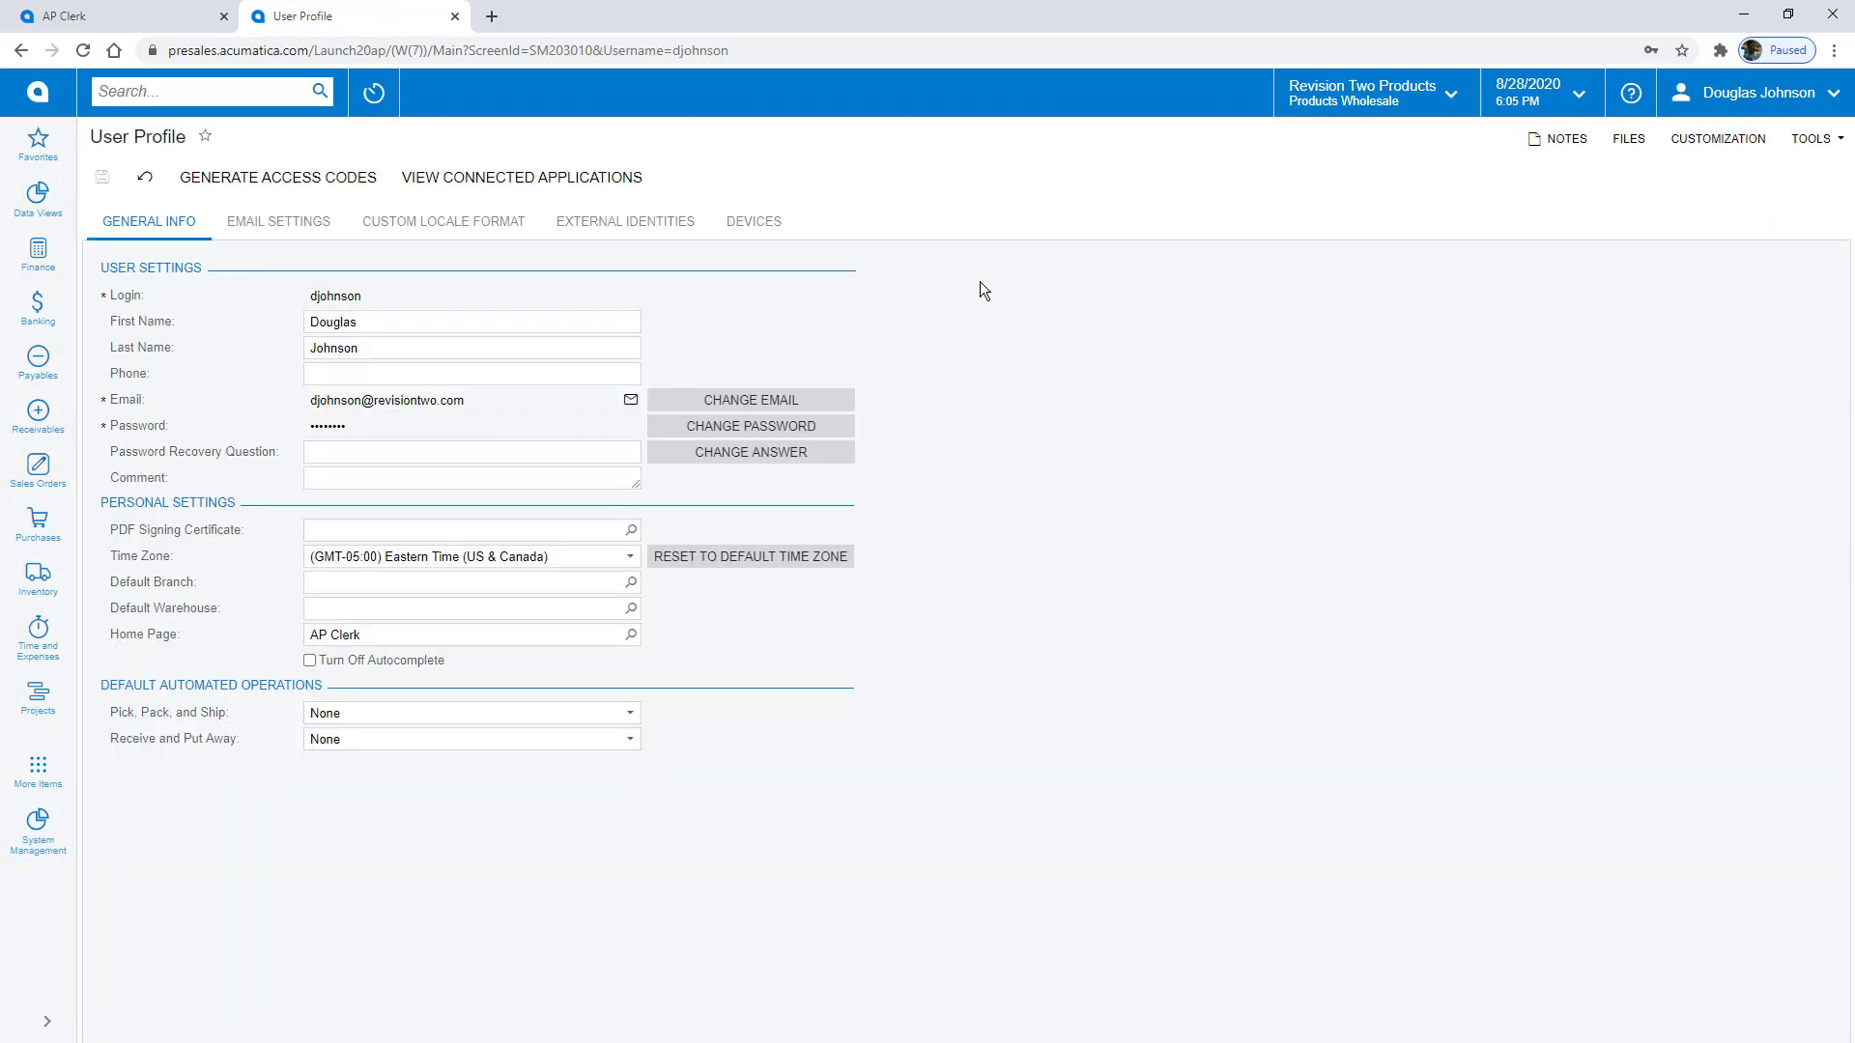
# Download OutlookAddinManifest.xml from the profile's Email Settings to a chosen folder.
pyautogui.click(279, 220)
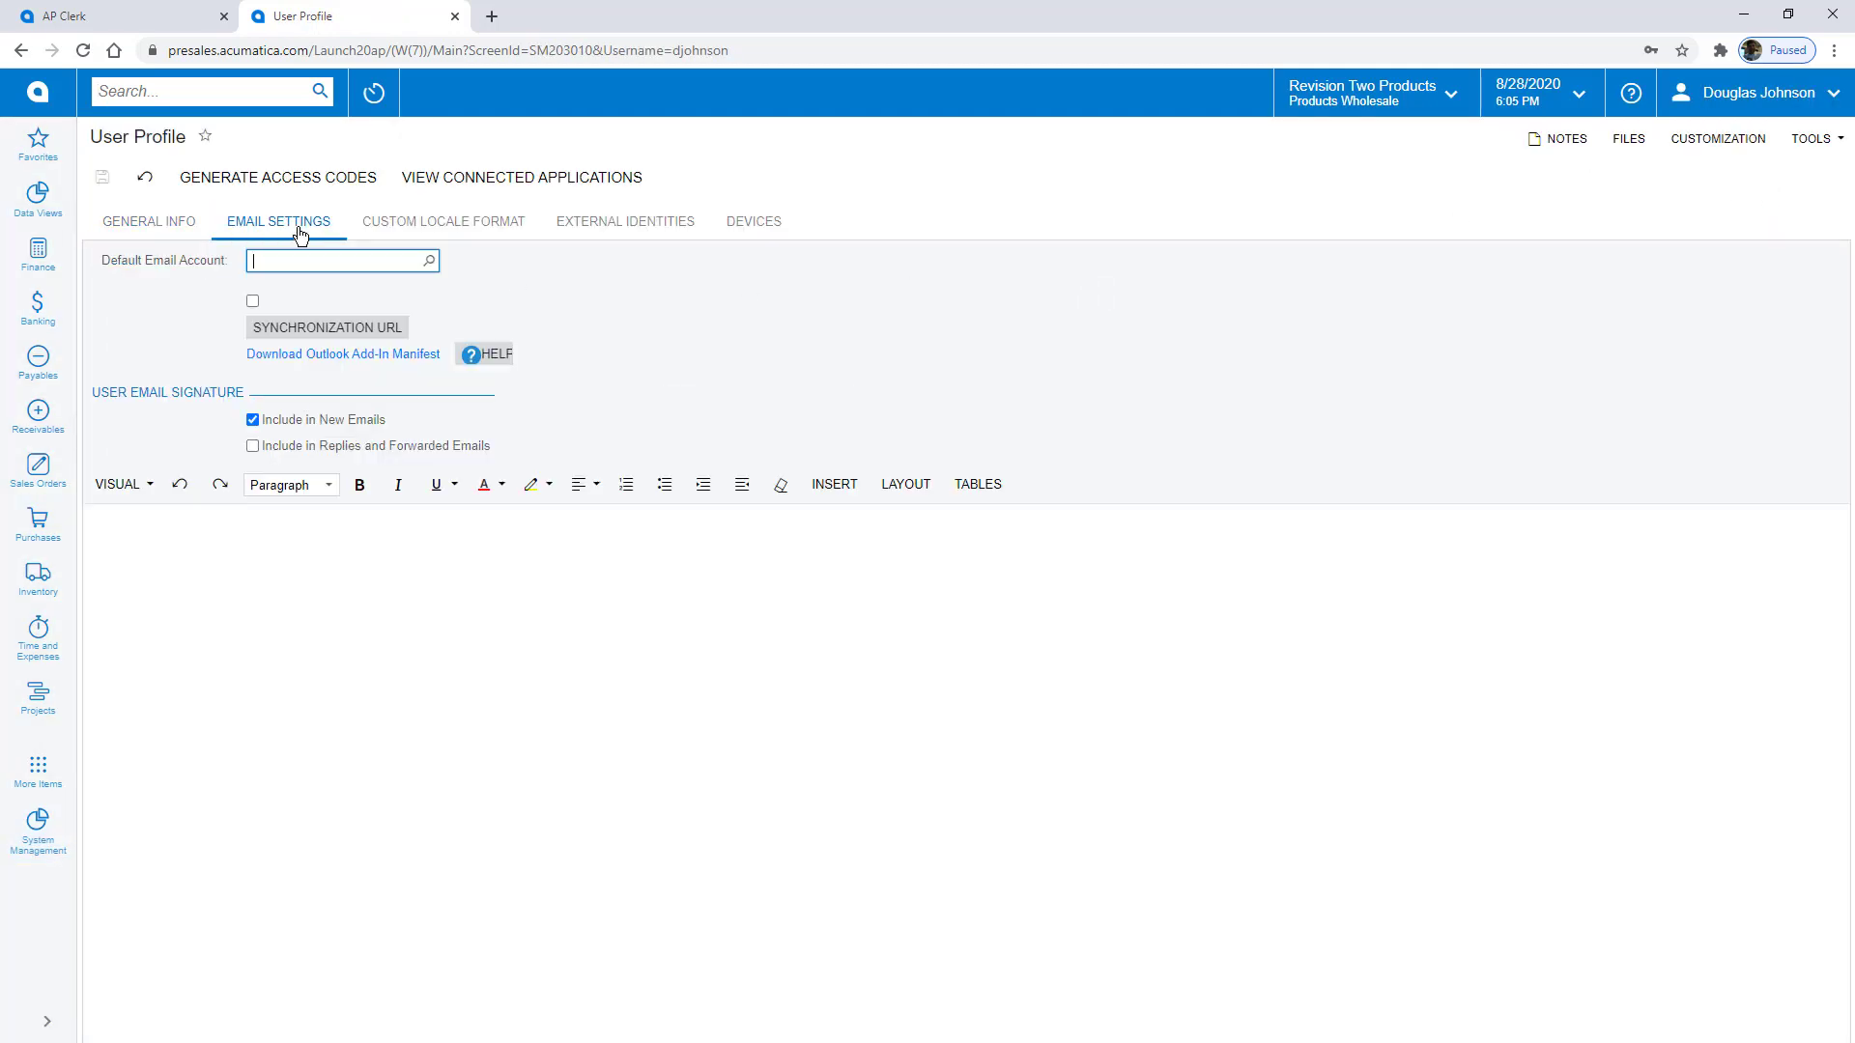
pyautogui.click(311, 355)
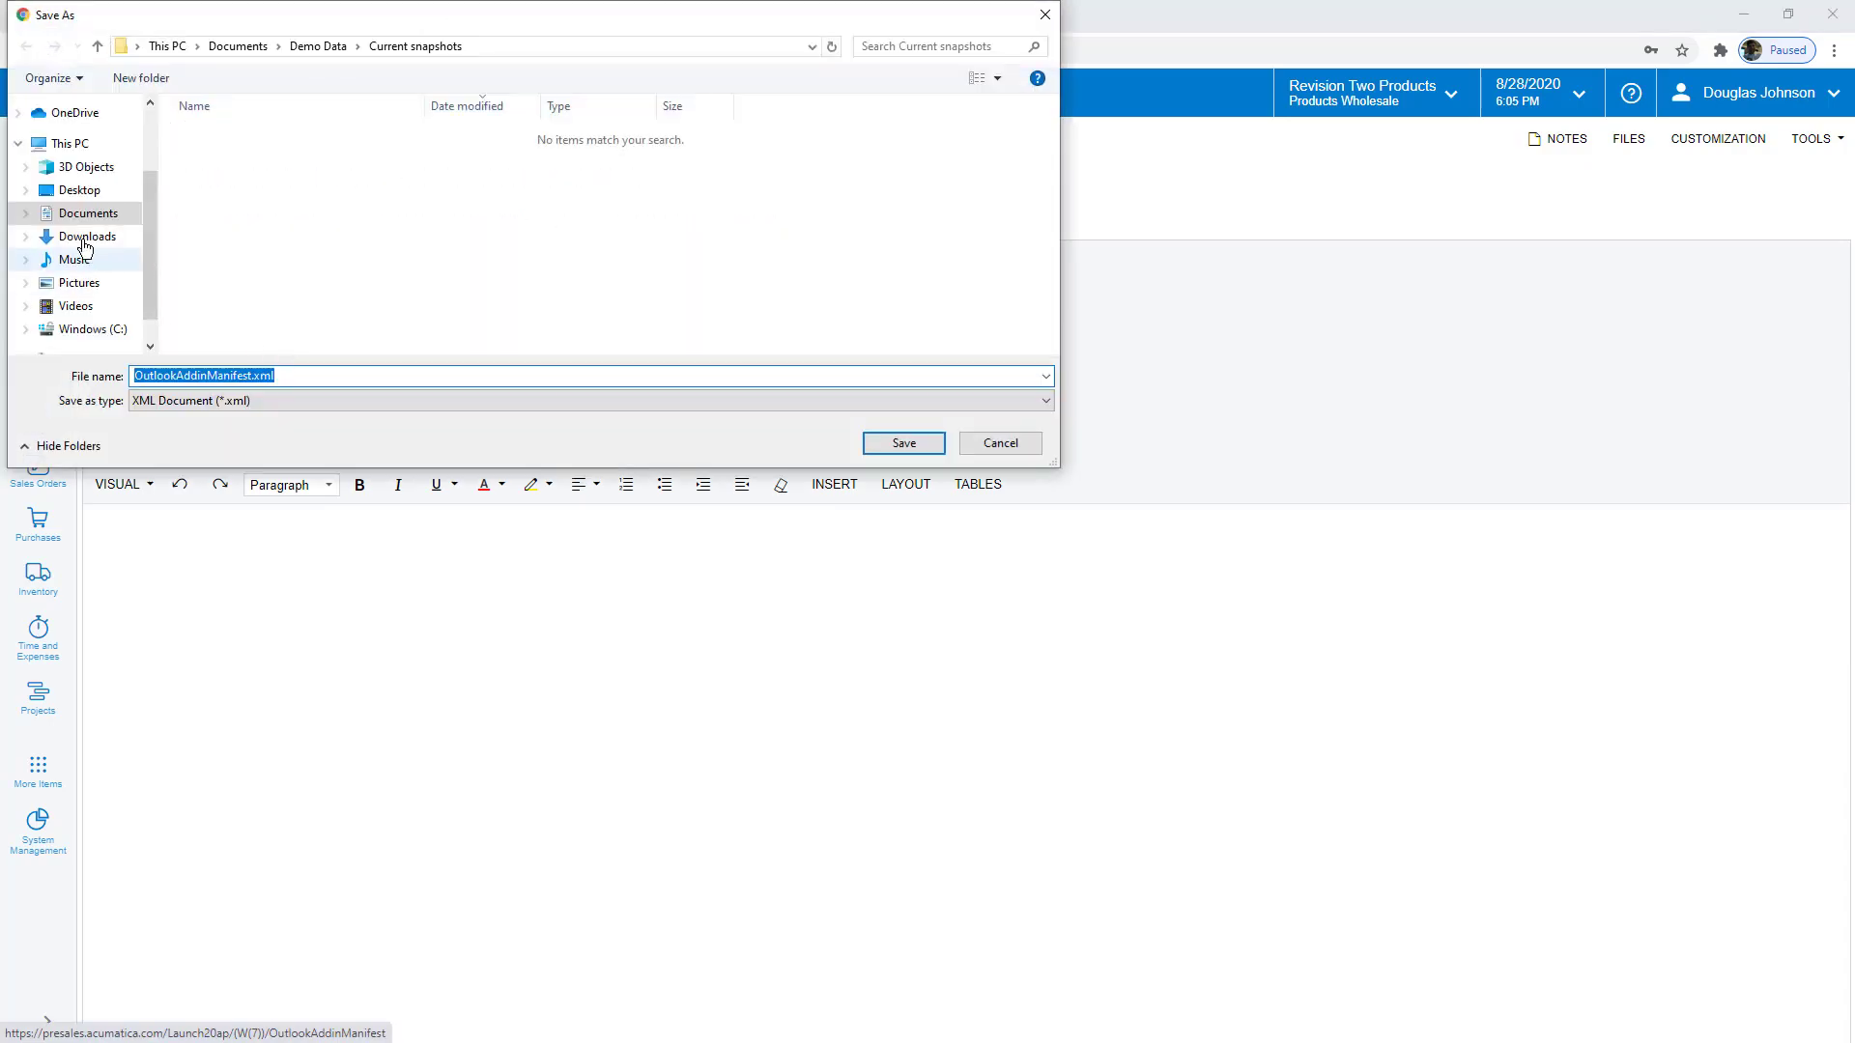
pyautogui.click(79, 190)
pyautogui.click(904, 443)
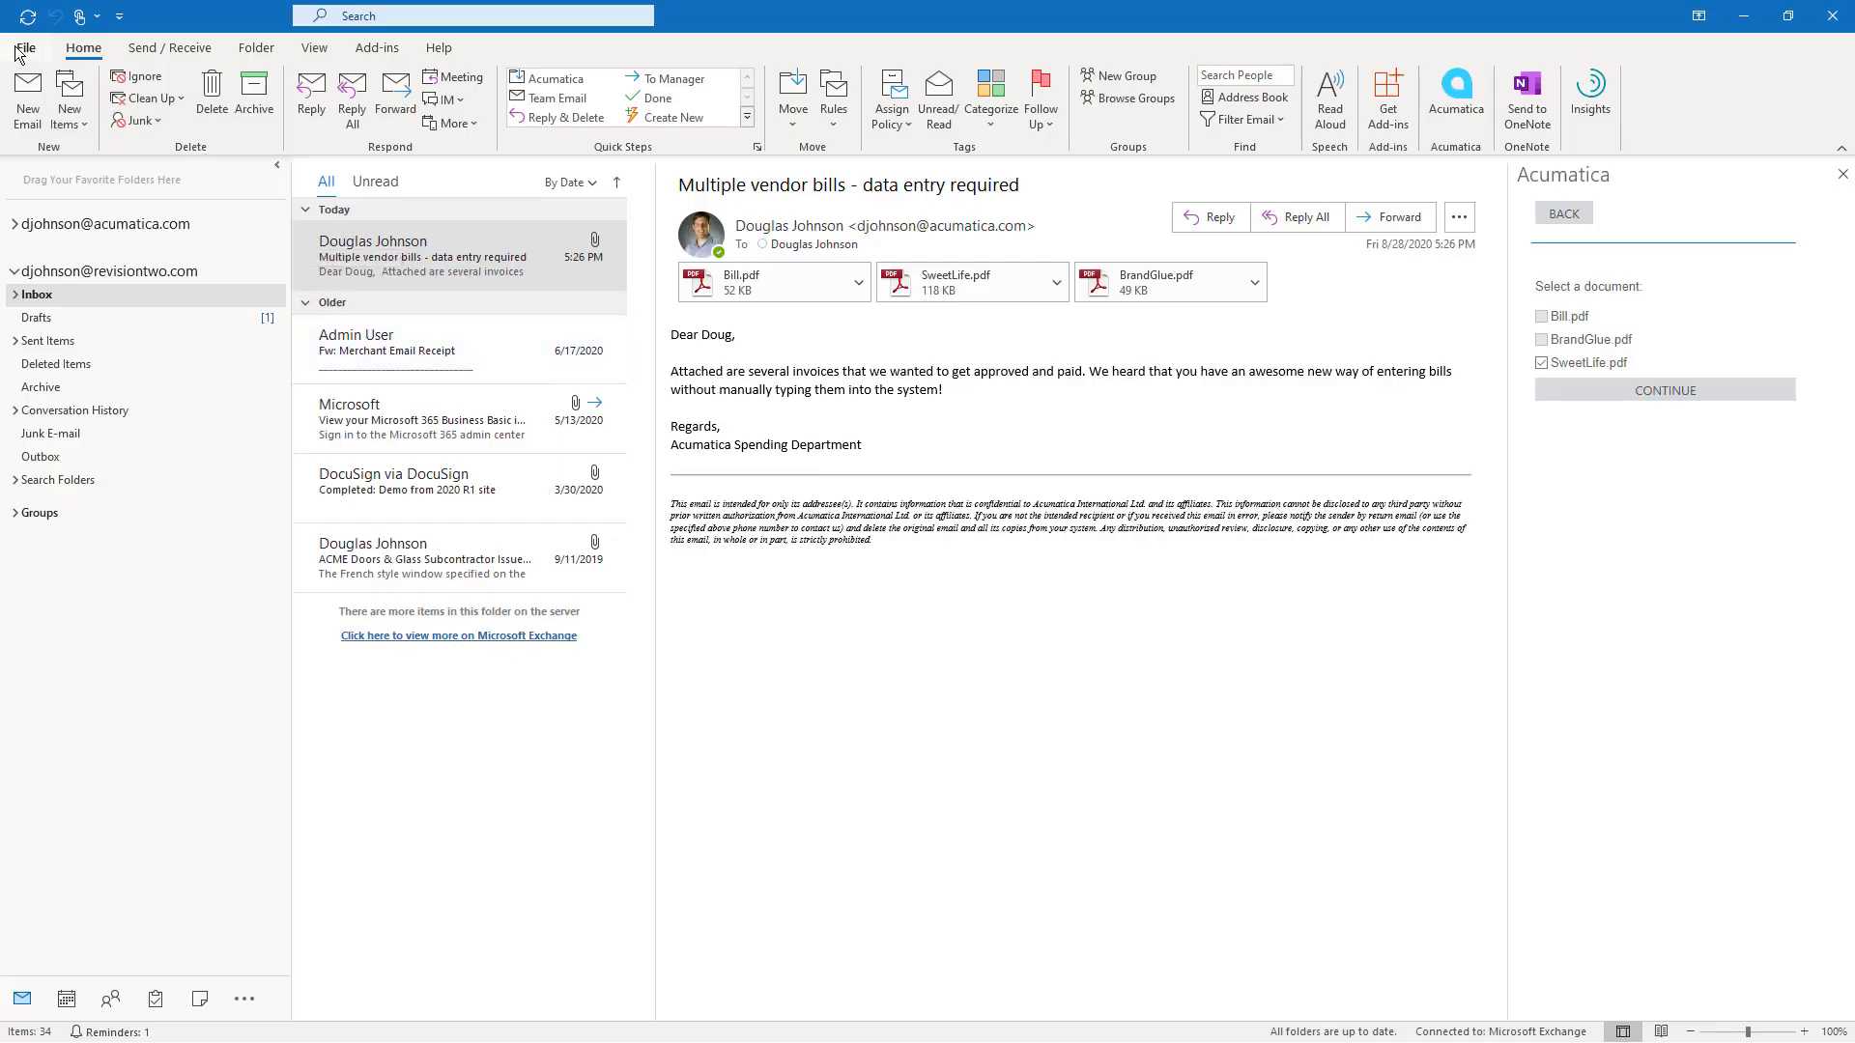
# Sign in to Outlook on the web and show My add-ins with the custom add-in choices.
pyautogui.click(25, 48)
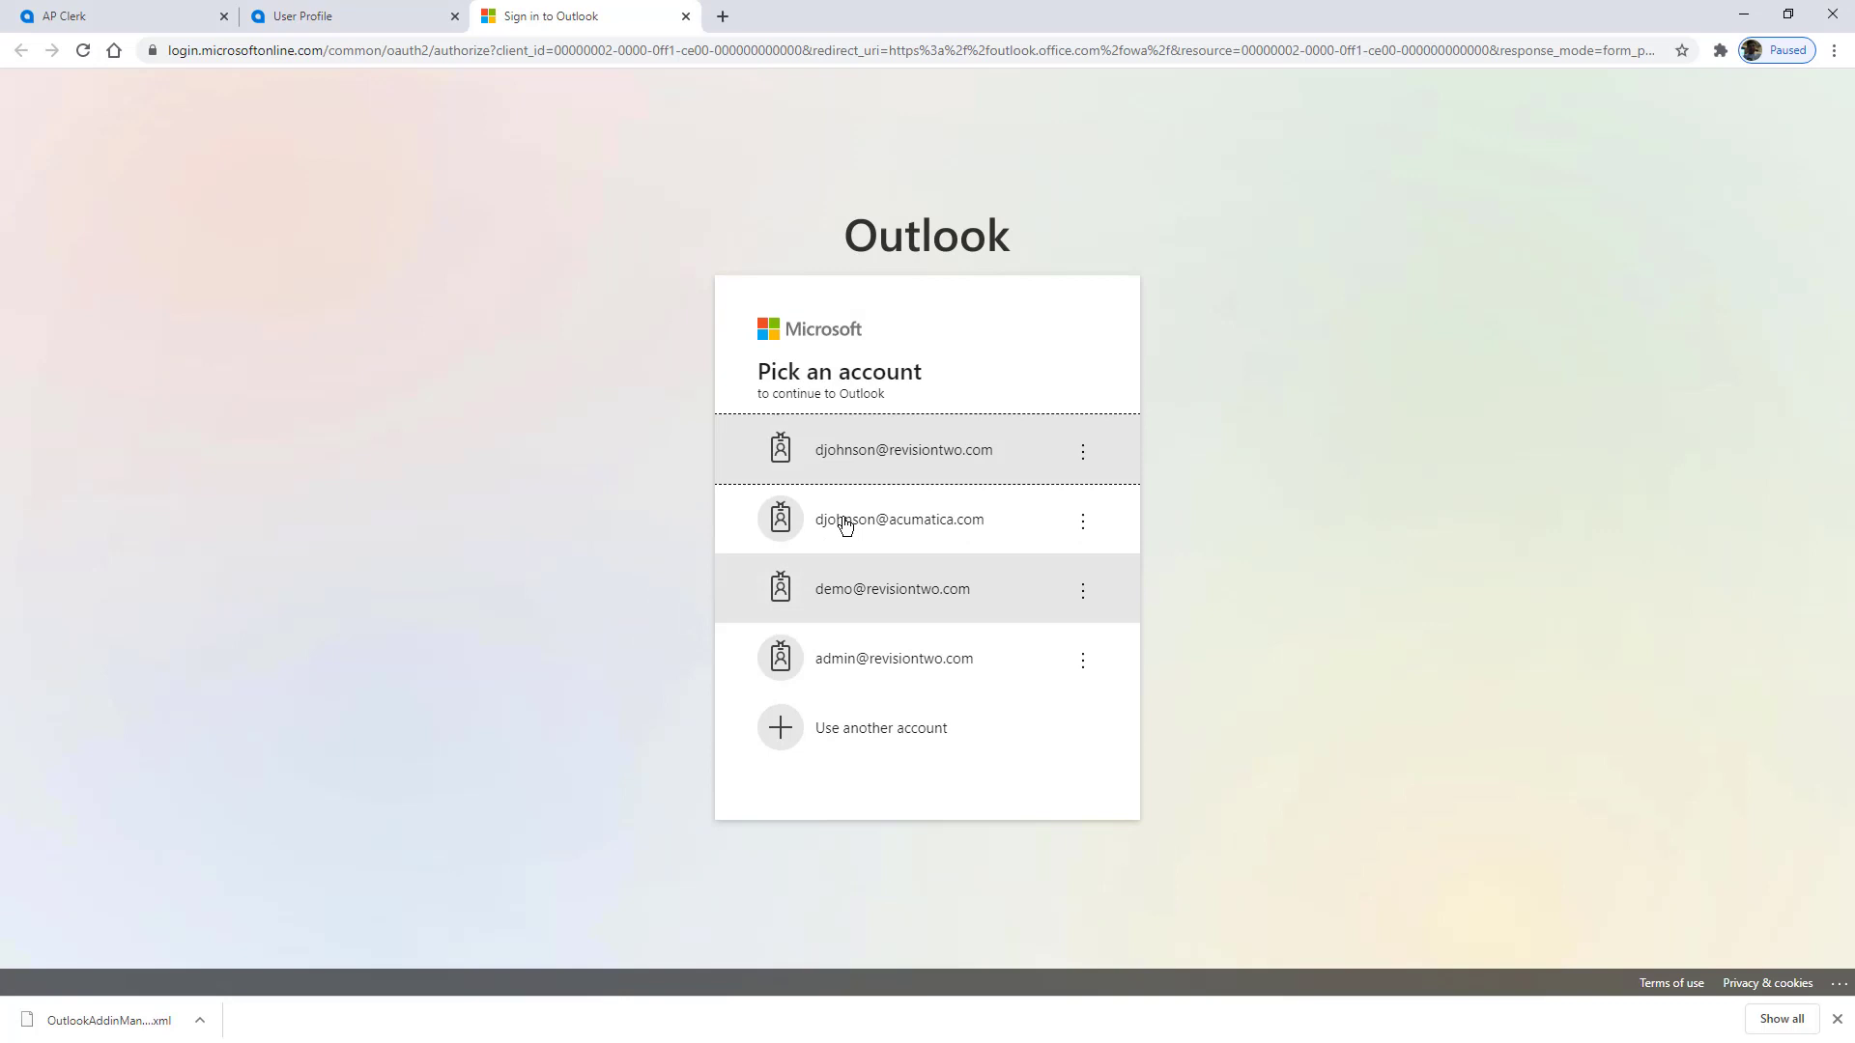
pyautogui.click(894, 452)
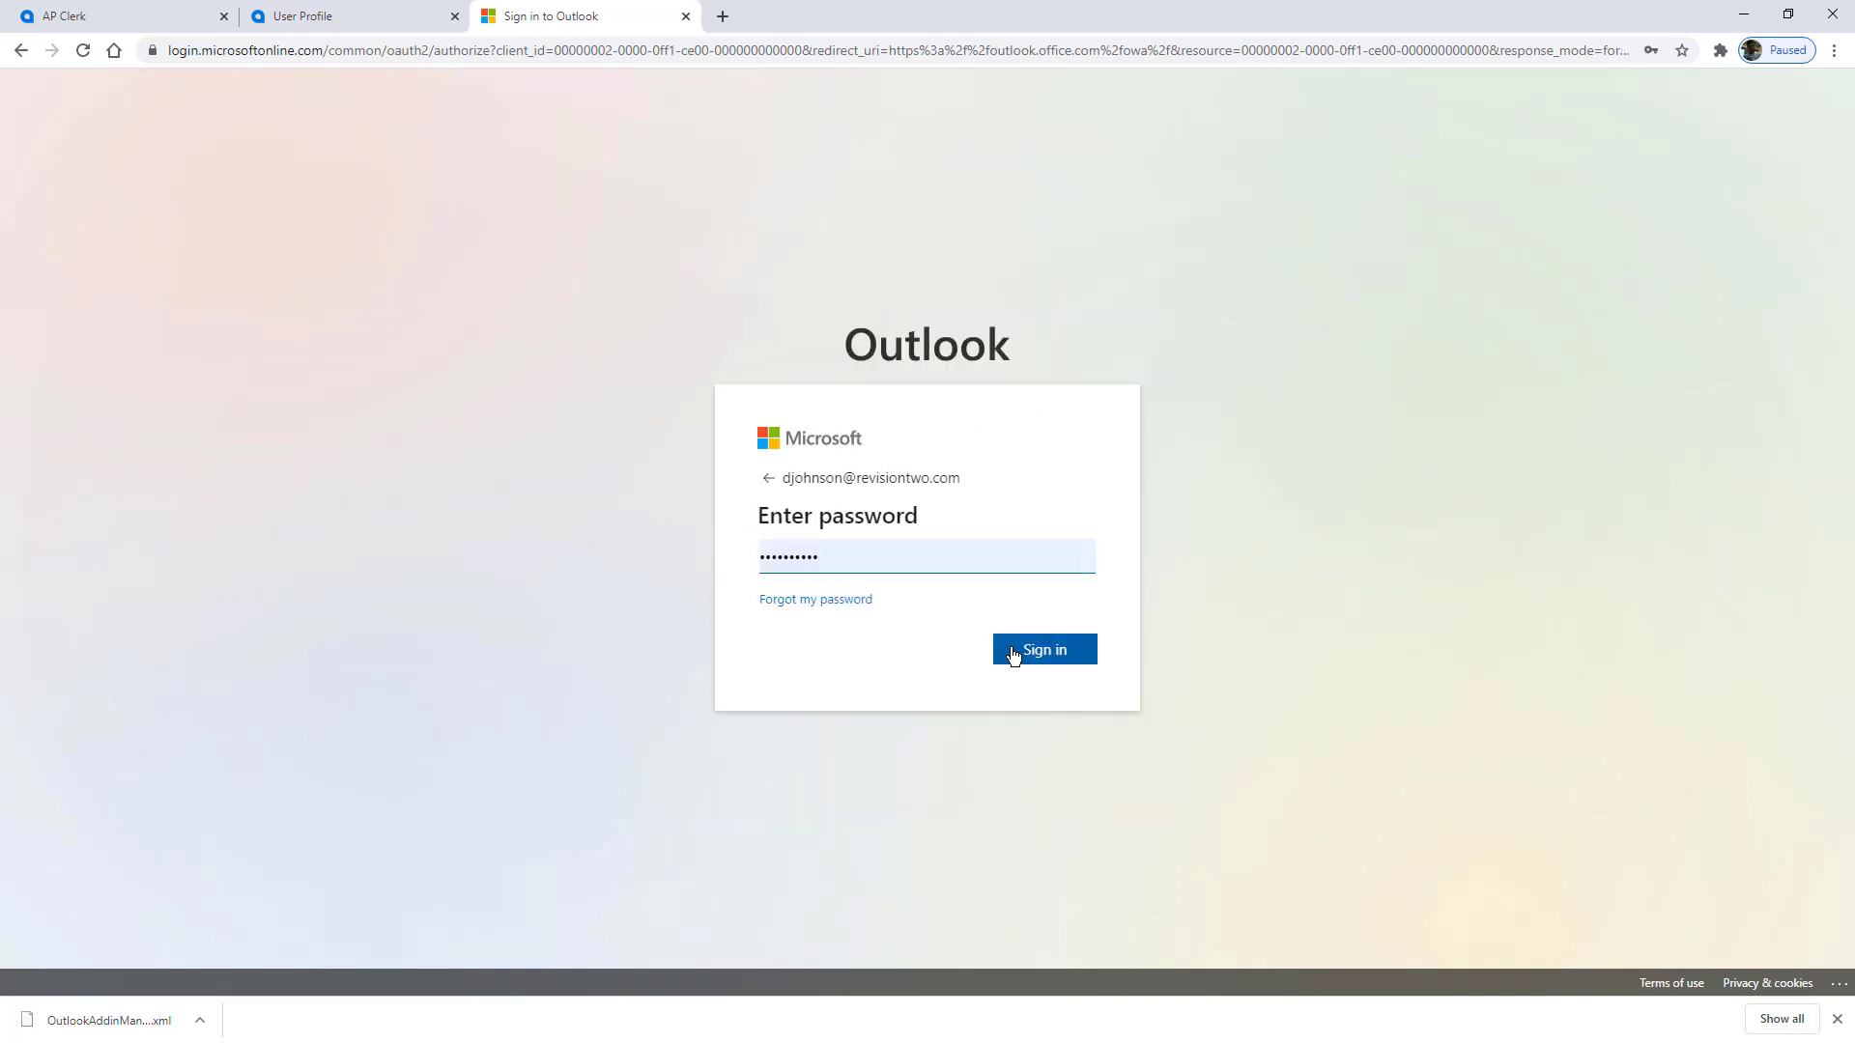
pyautogui.click(1012, 656)
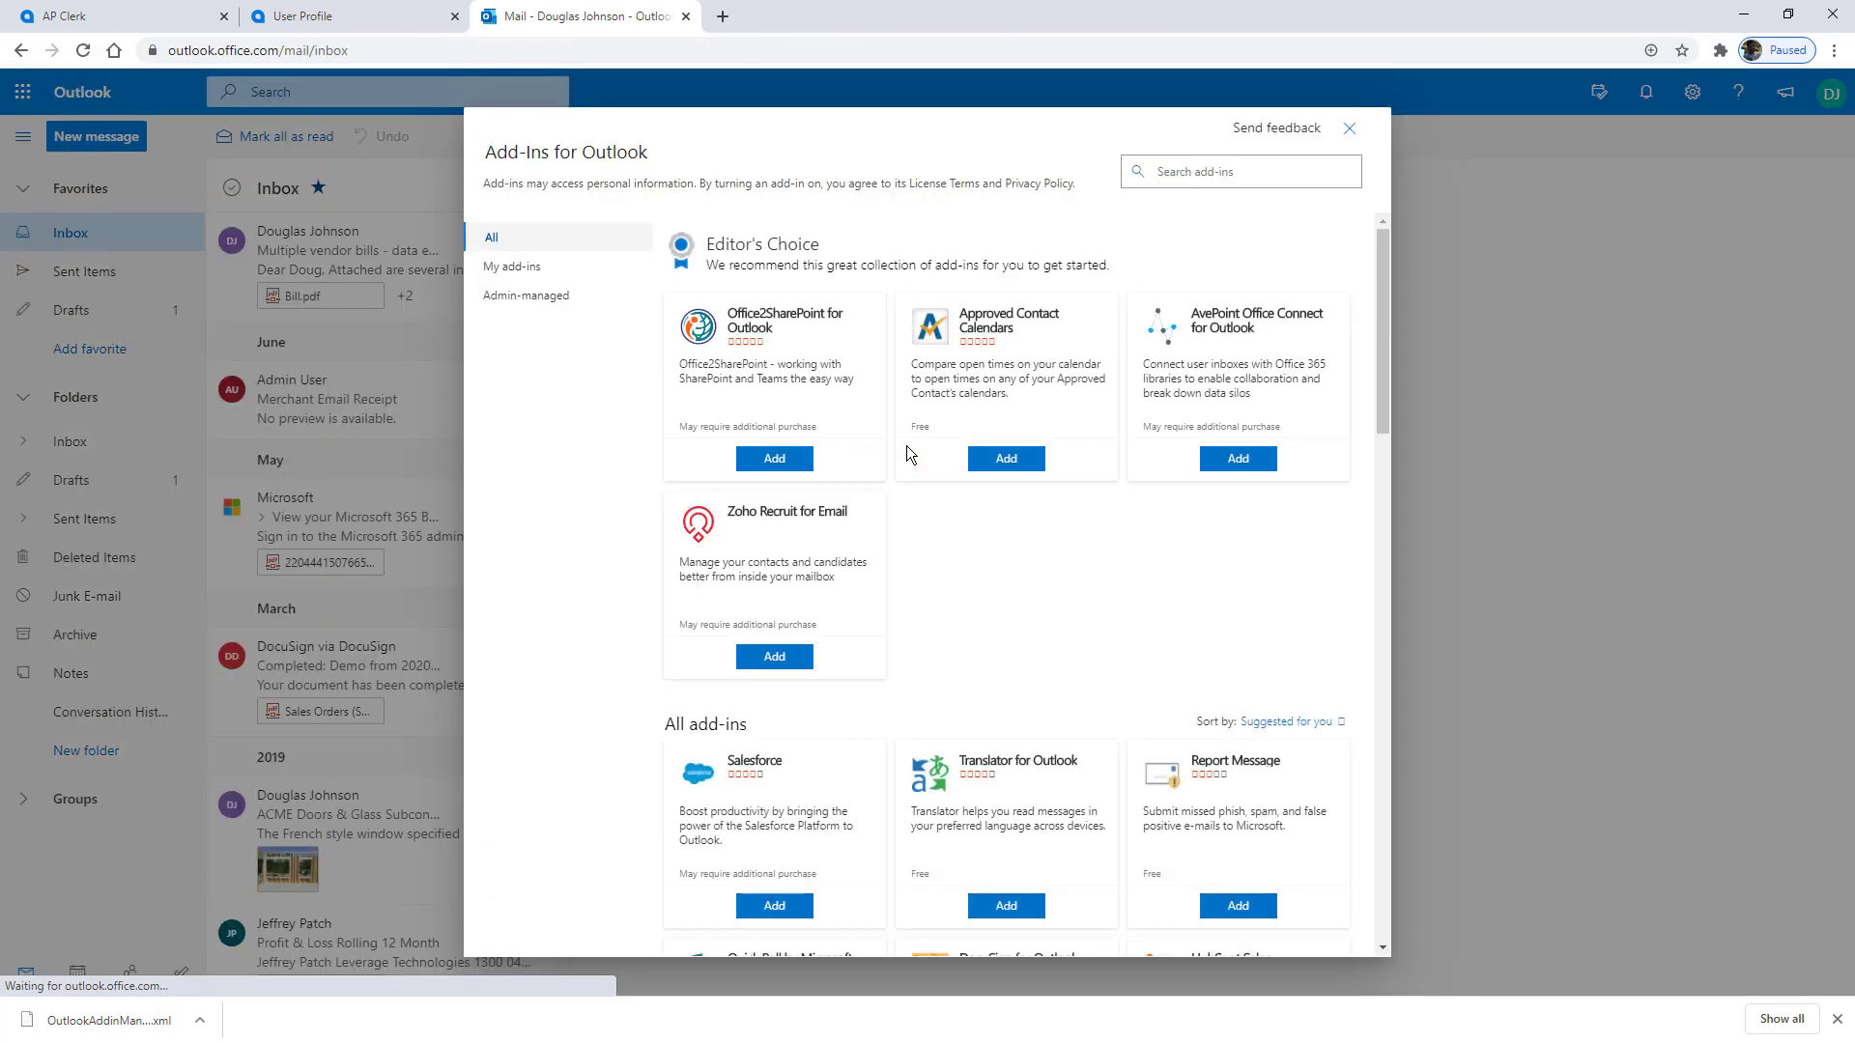
pyautogui.click(512, 267)
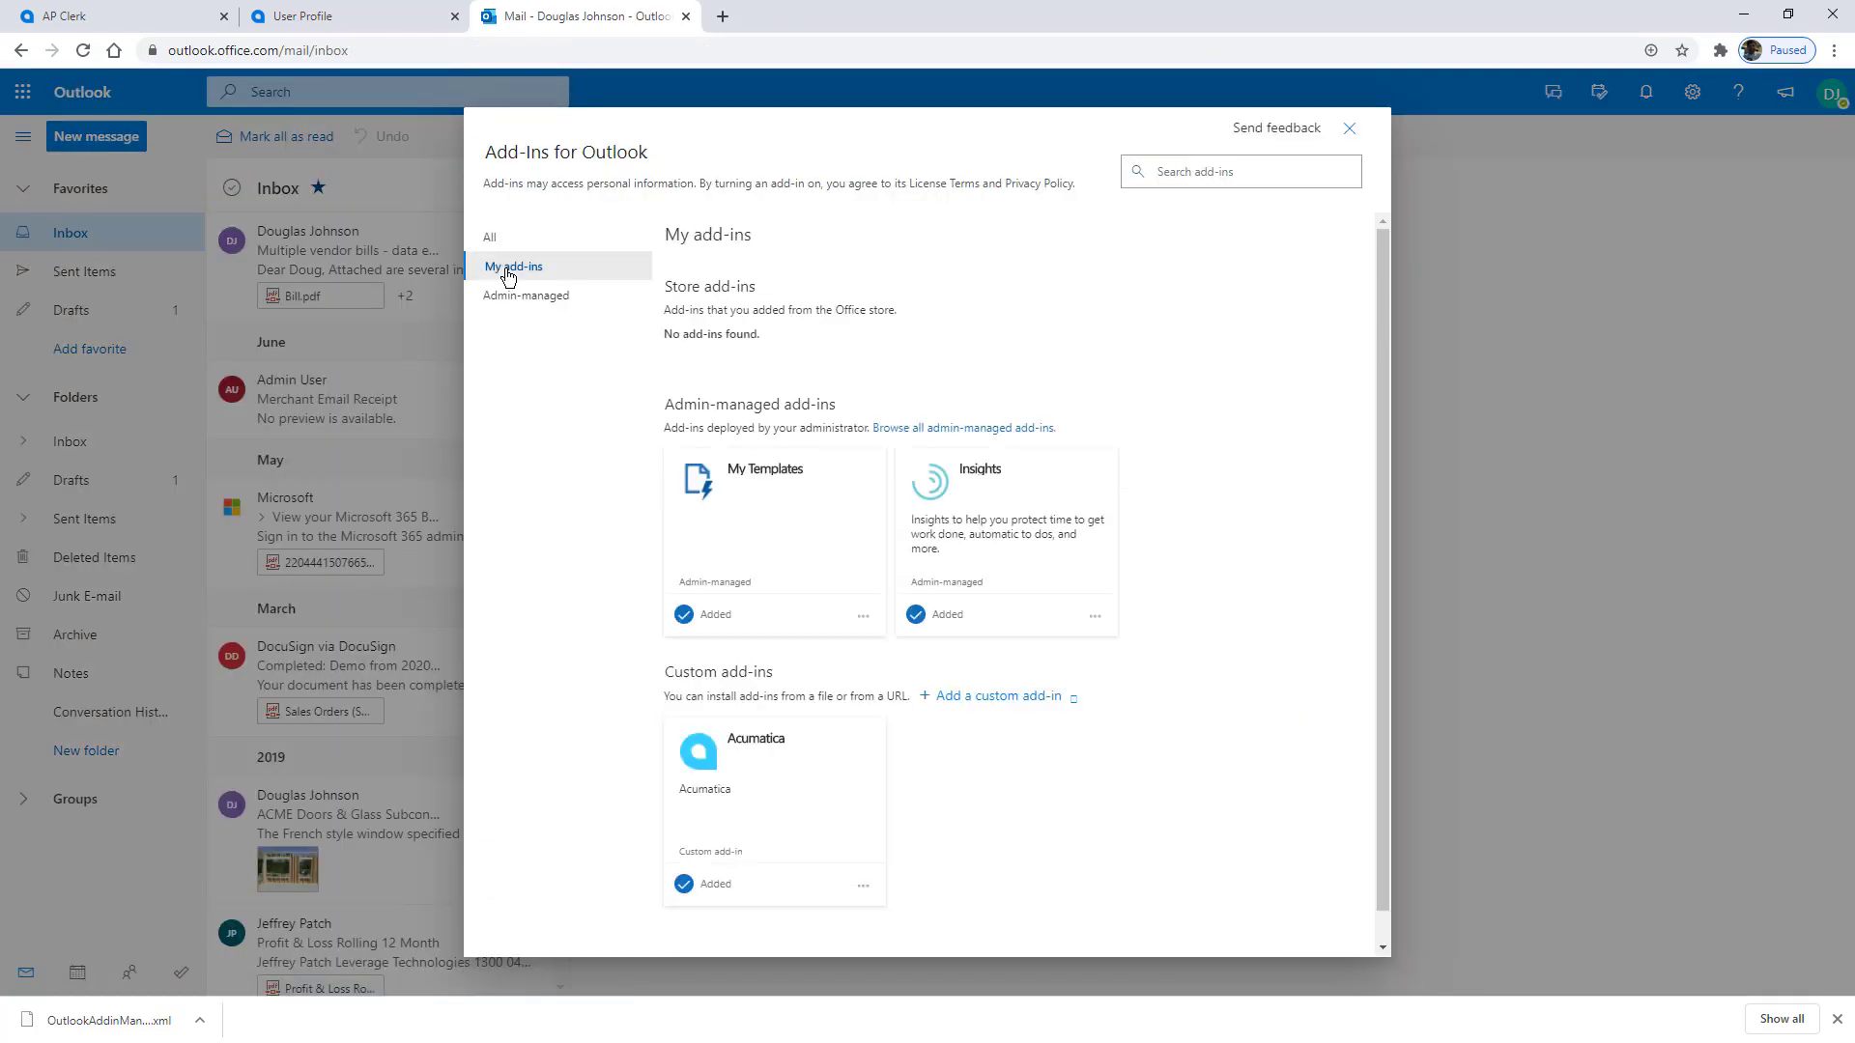
pyautogui.click(999, 696)
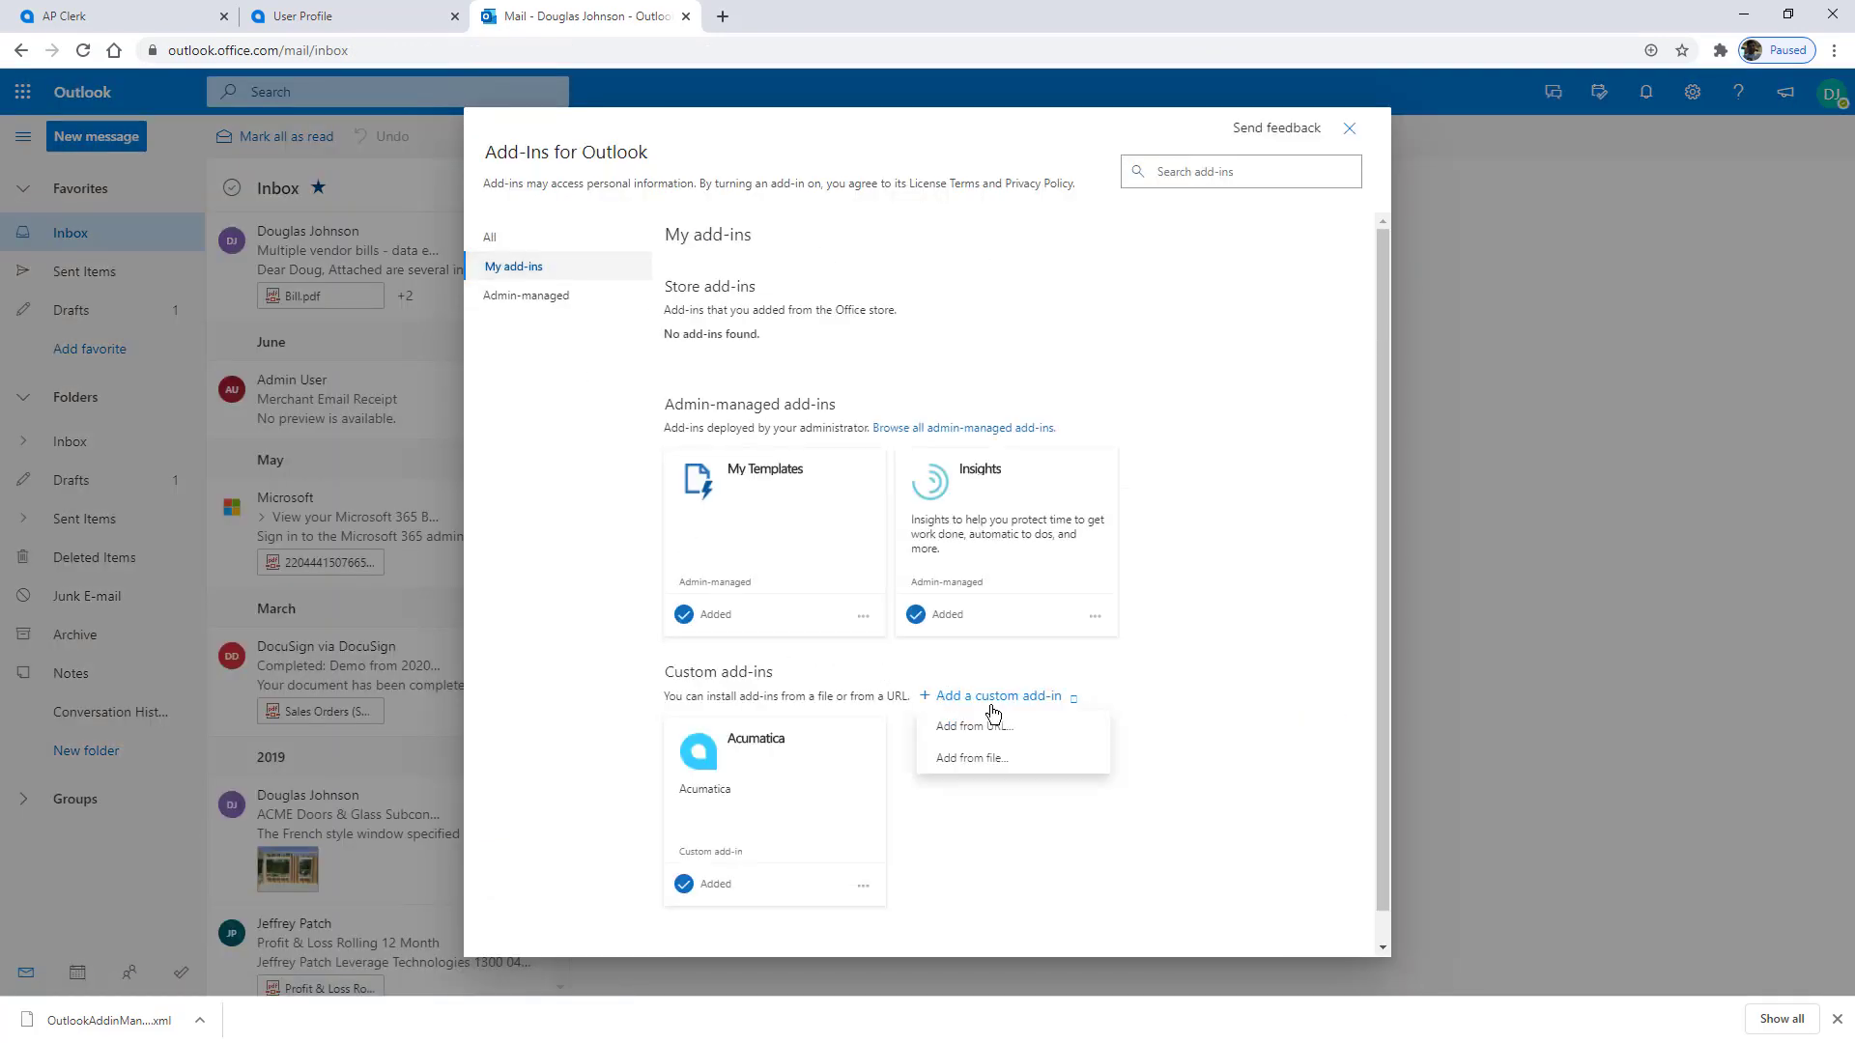